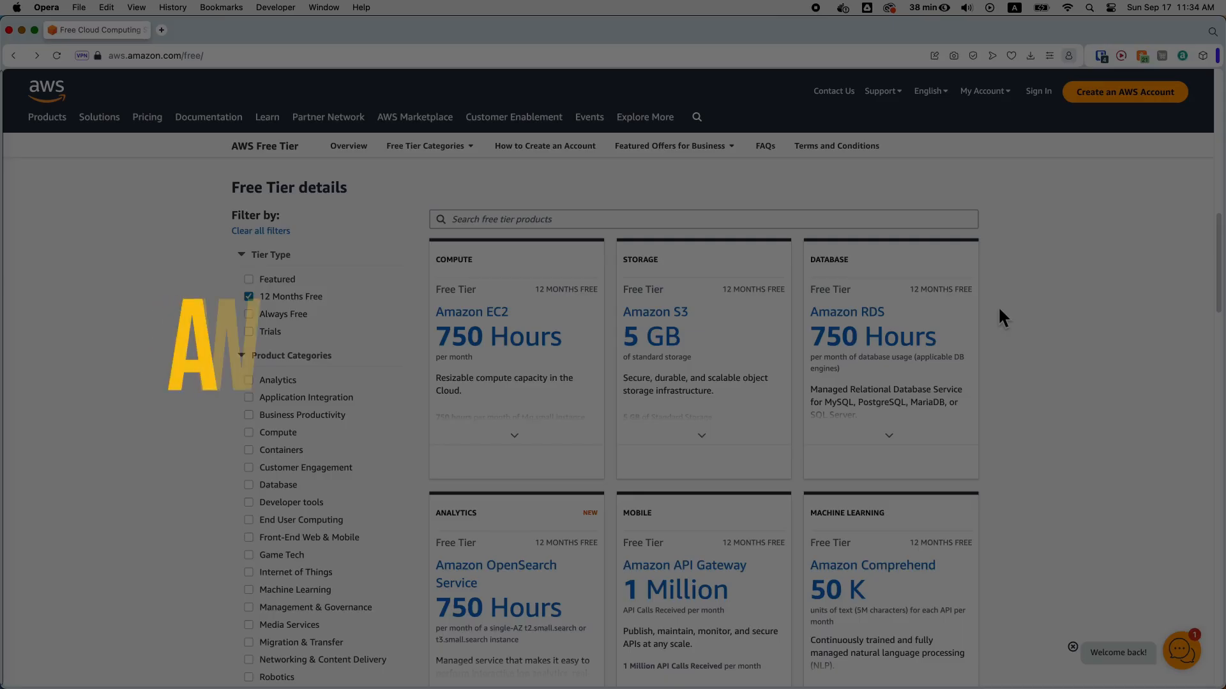
- Start a free AWS account sign-up and fill the root email from a saved suggestion
scroll(986, 294, down, 3)
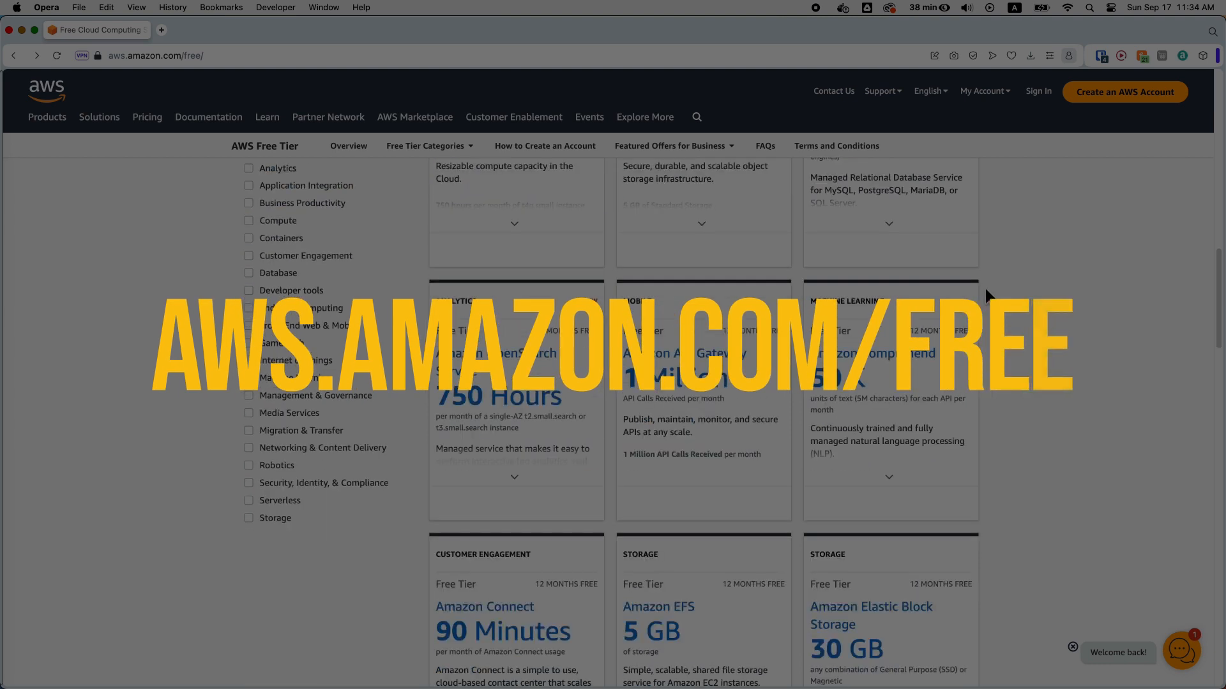
scroll(978, 304, down, 1)
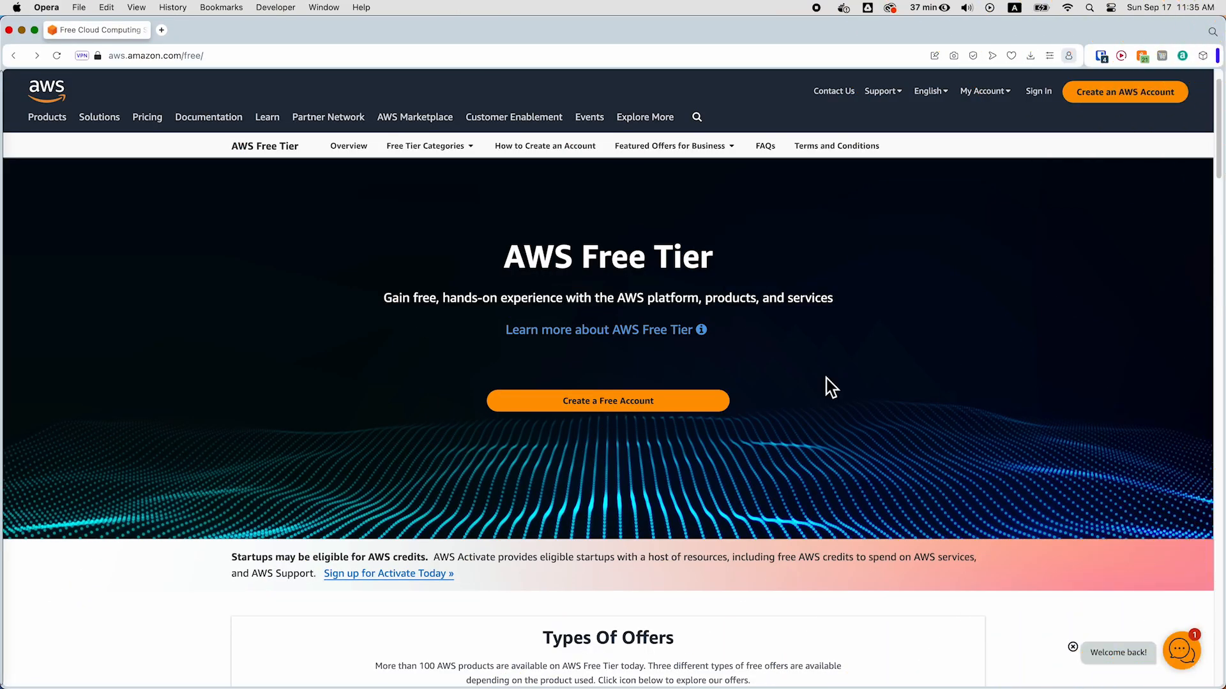
click(614, 403)
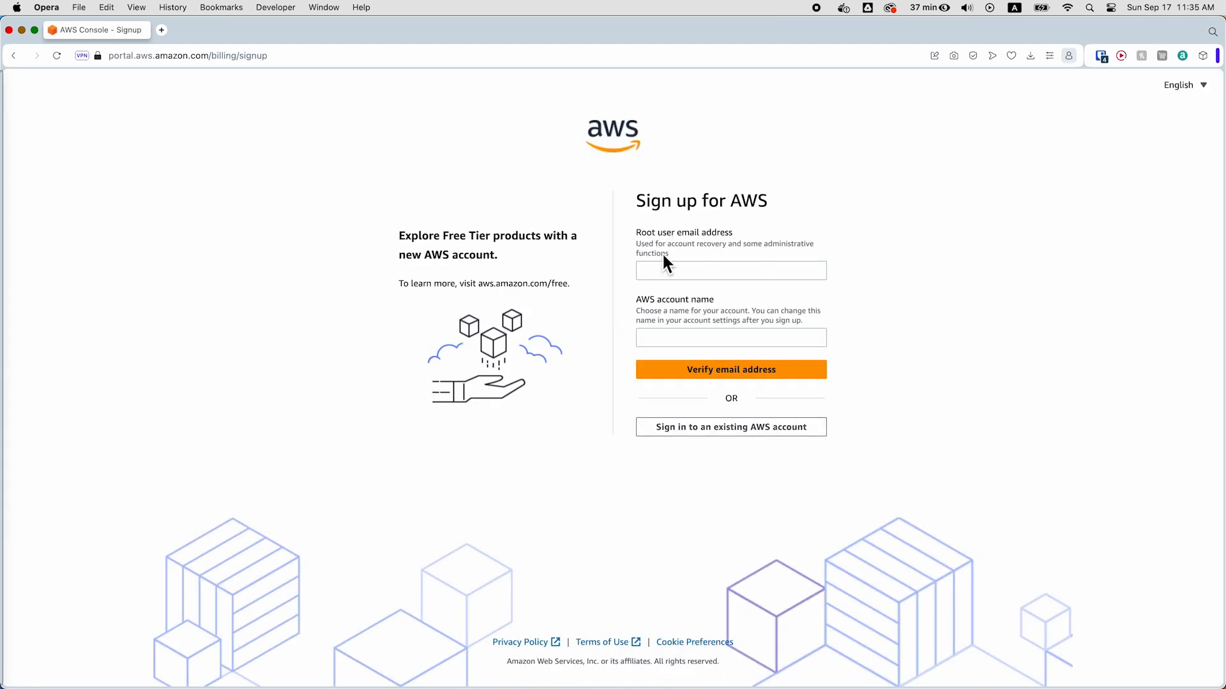
click(724, 269)
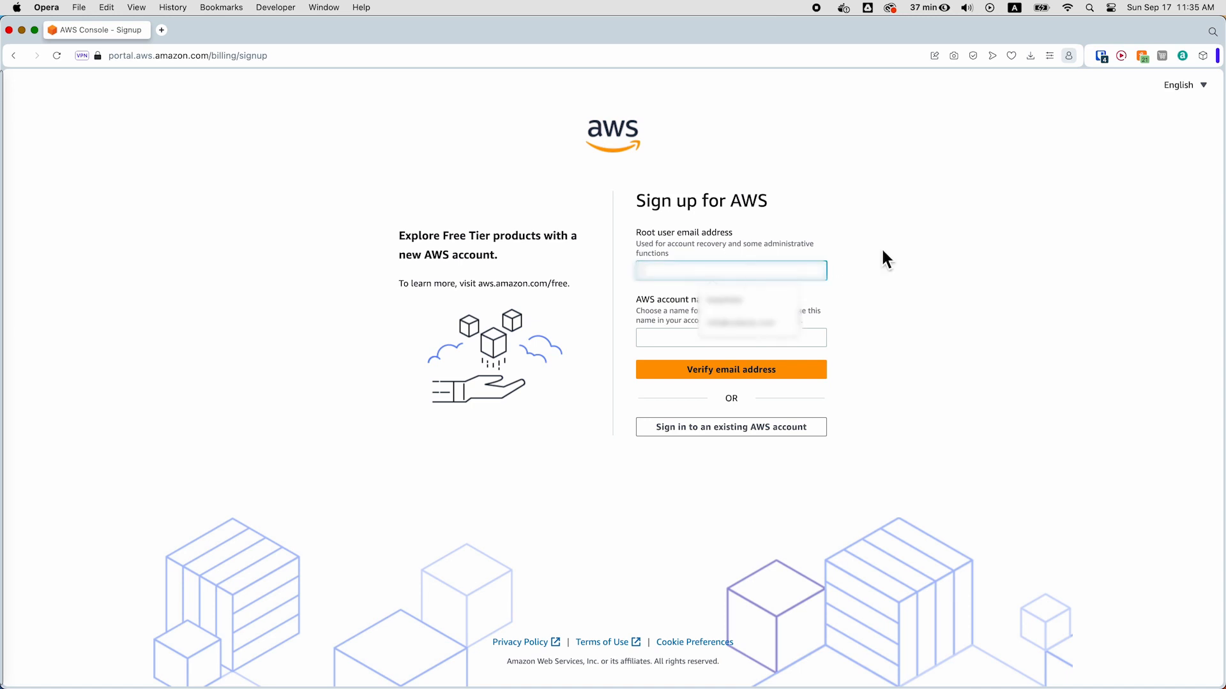
click(788, 321)
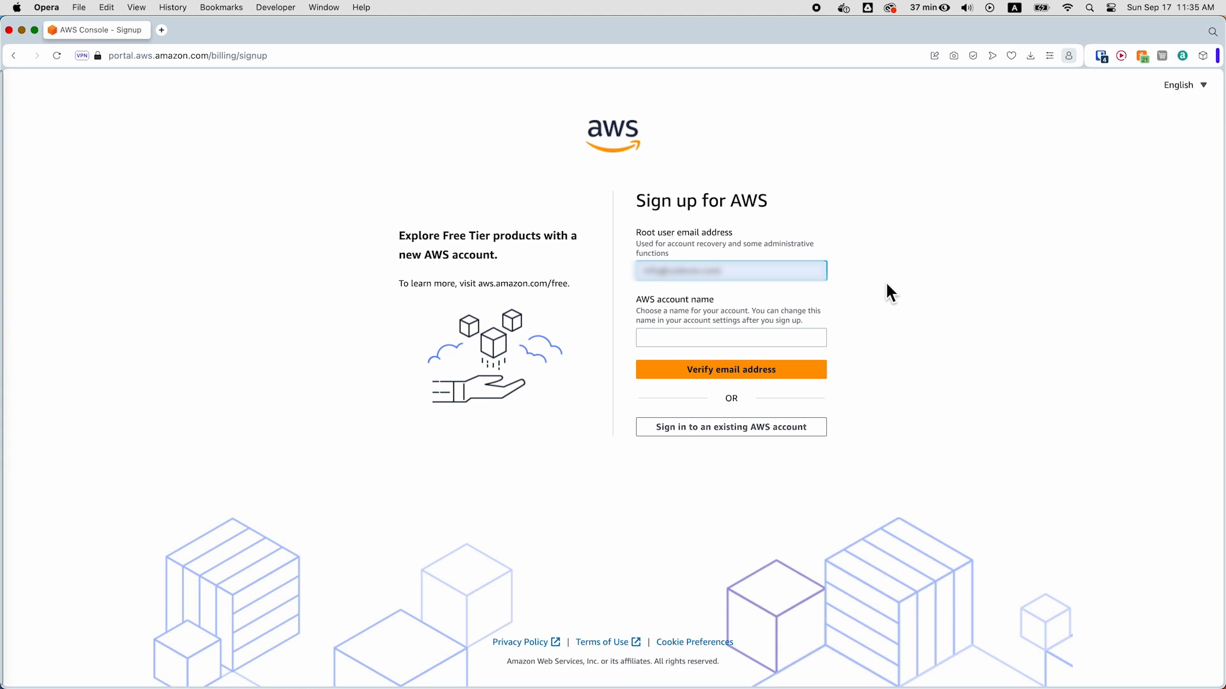
- Name the account 'codevev demo' and request the email verification code
click(709, 339)
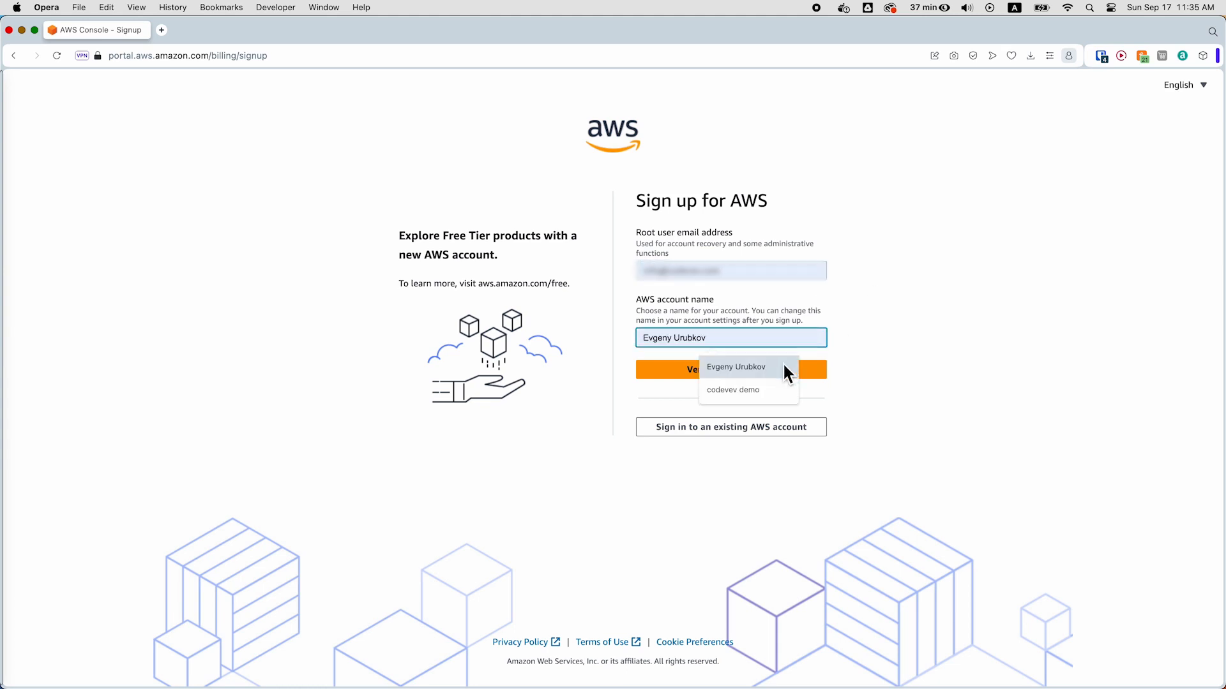
click(761, 390)
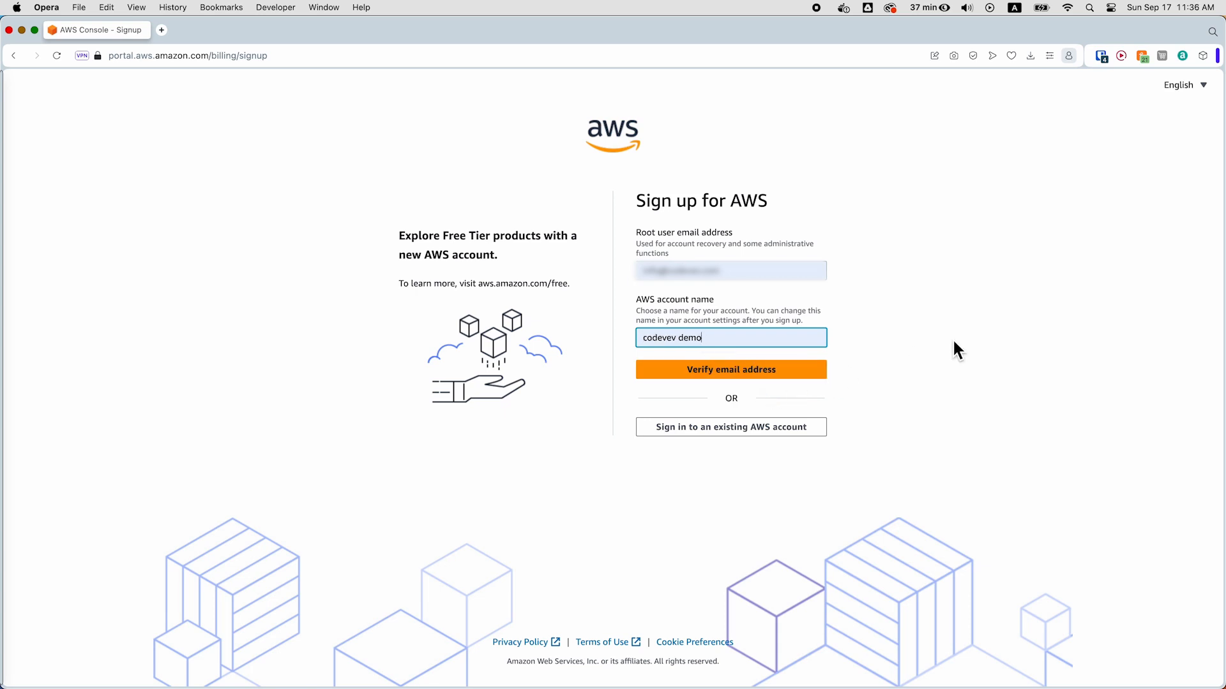
click(732, 375)
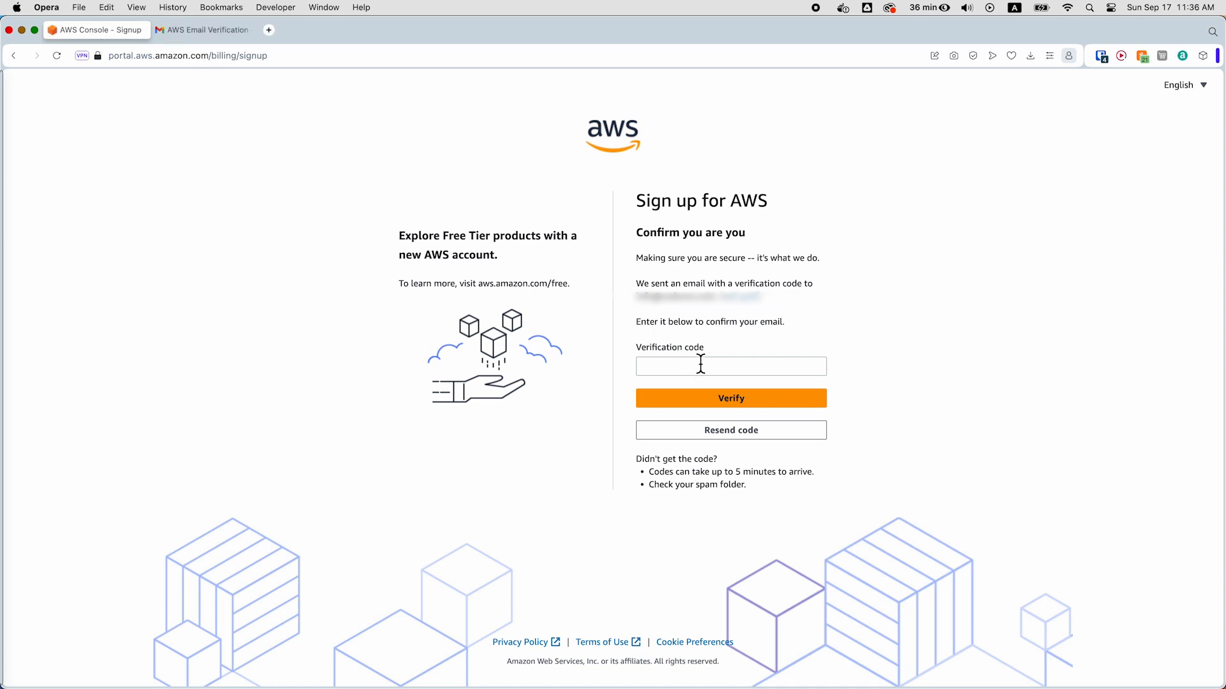
- Paste the emailed verification code, then submit the root password to continue to contact details
click(700, 365)
key(super+v)
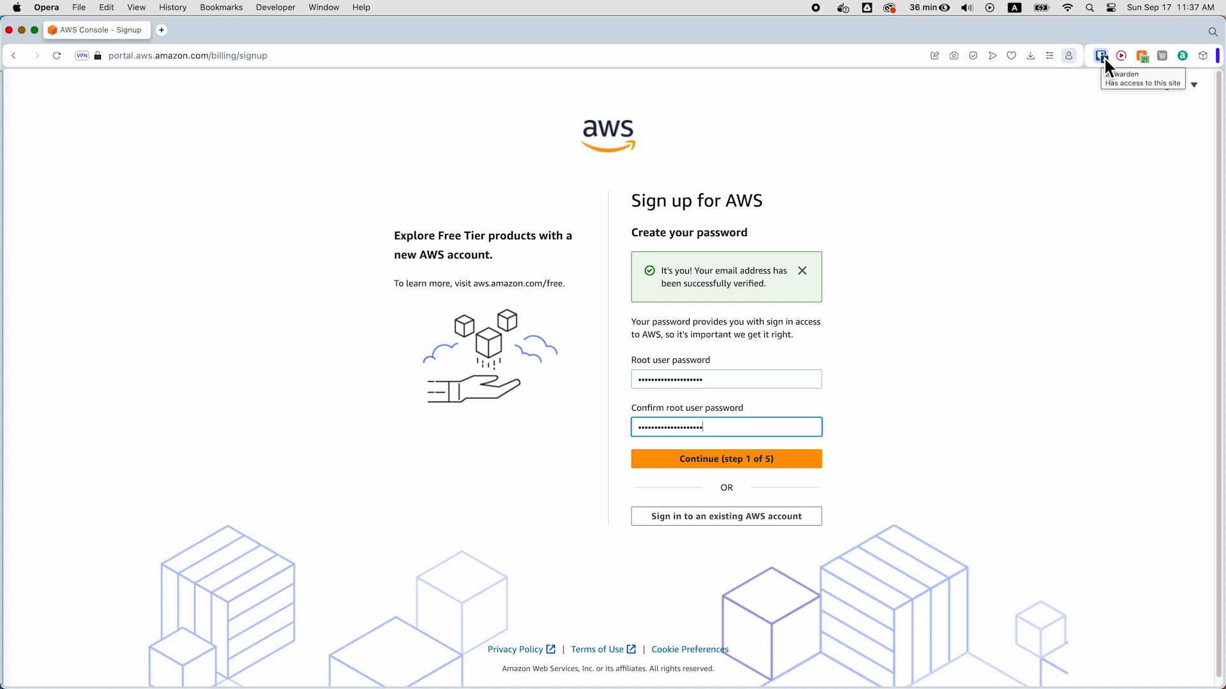
key(Return)
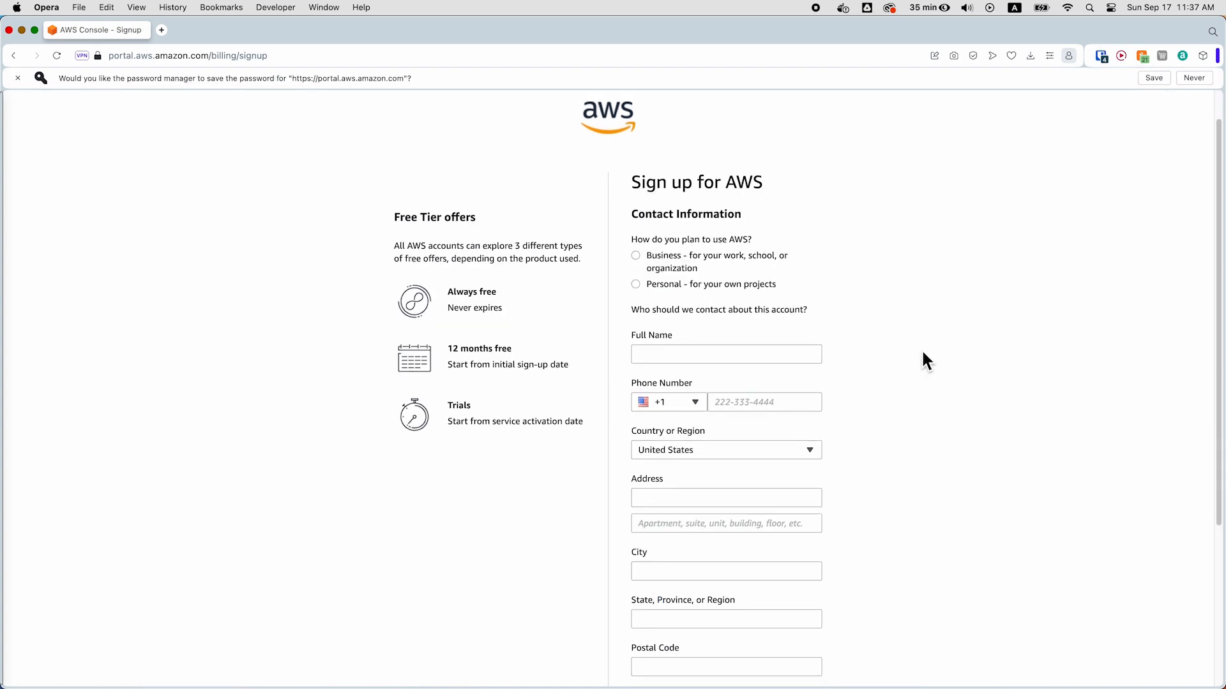
- Mark the account as Personal and enter the contact's full name
click(708, 288)
scroll(928, 316, down, 5)
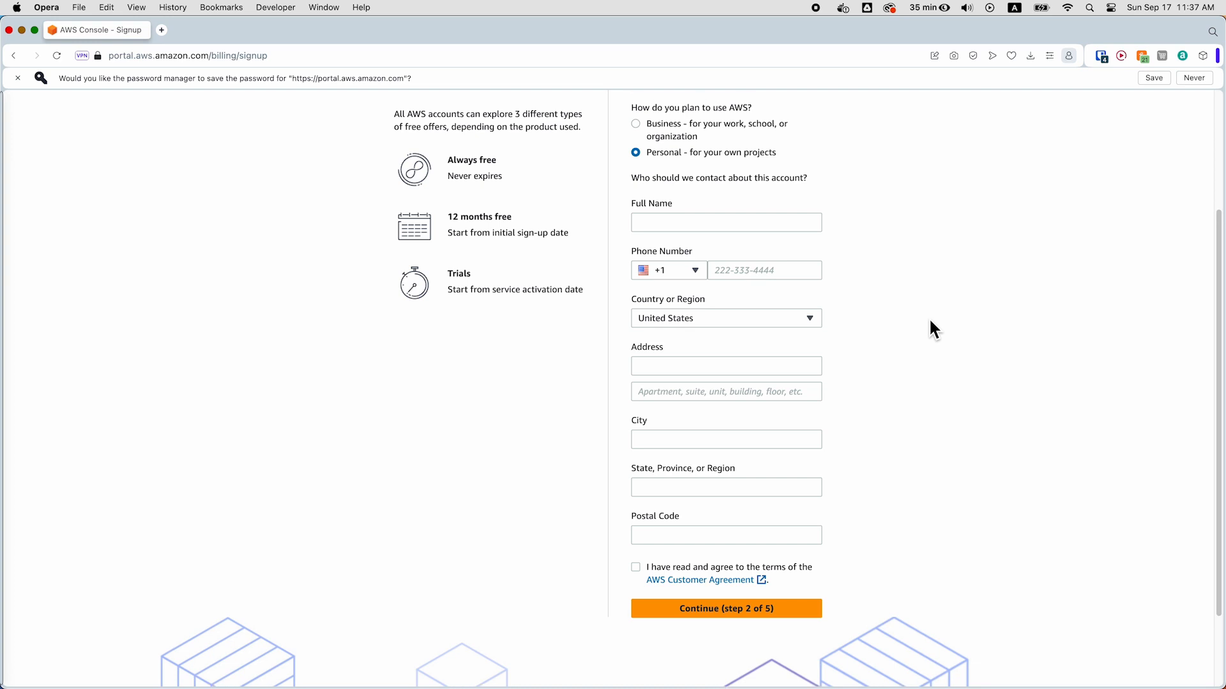
scroll(928, 317, up, 1)
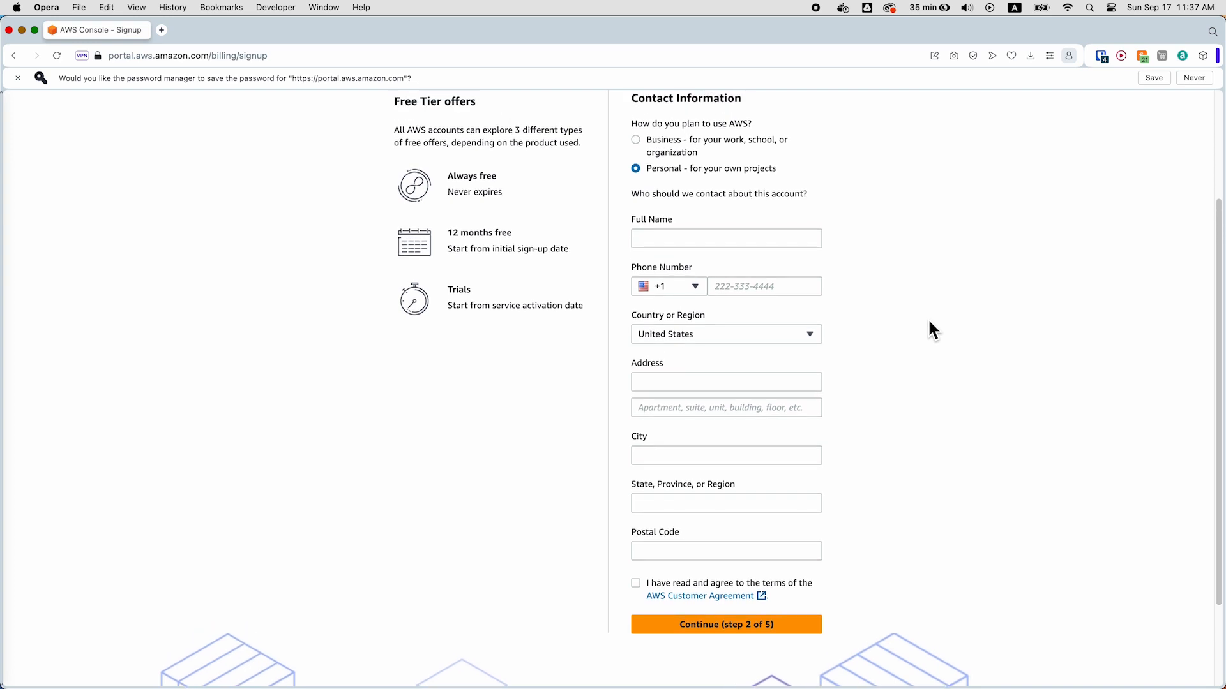
click(697, 247)
key(Tab)
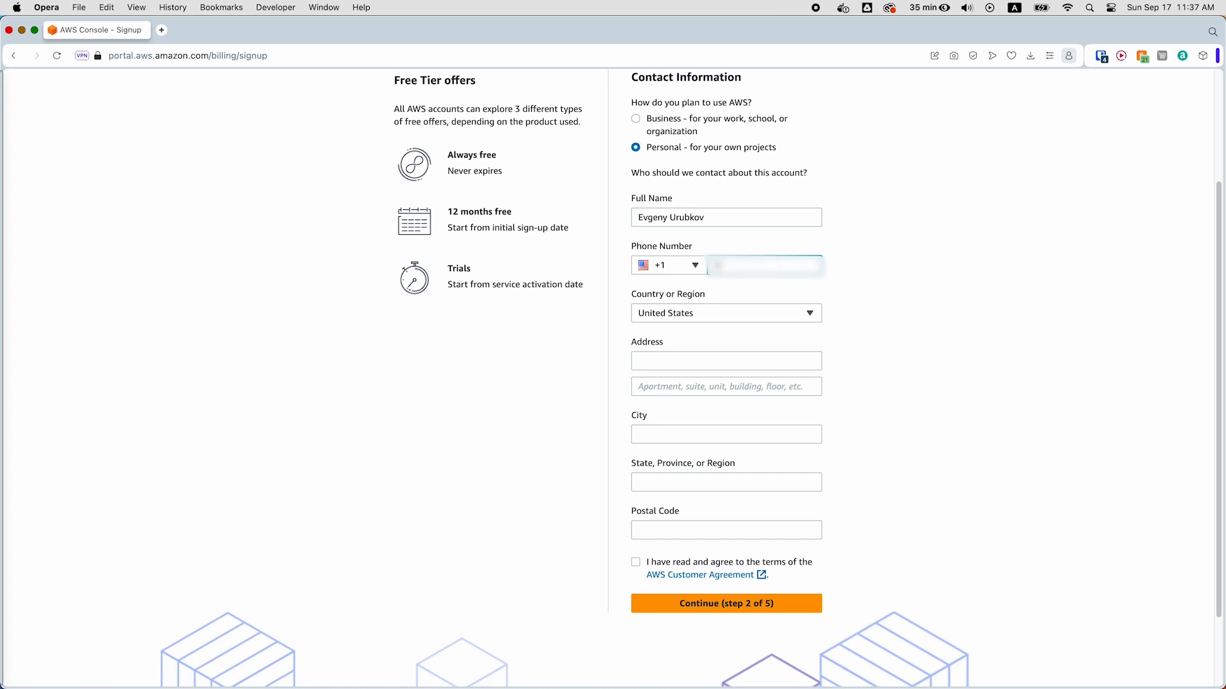
- Fill in the street address and accept the AWS Customer Agreement
scroll(897, 300, down, 2)
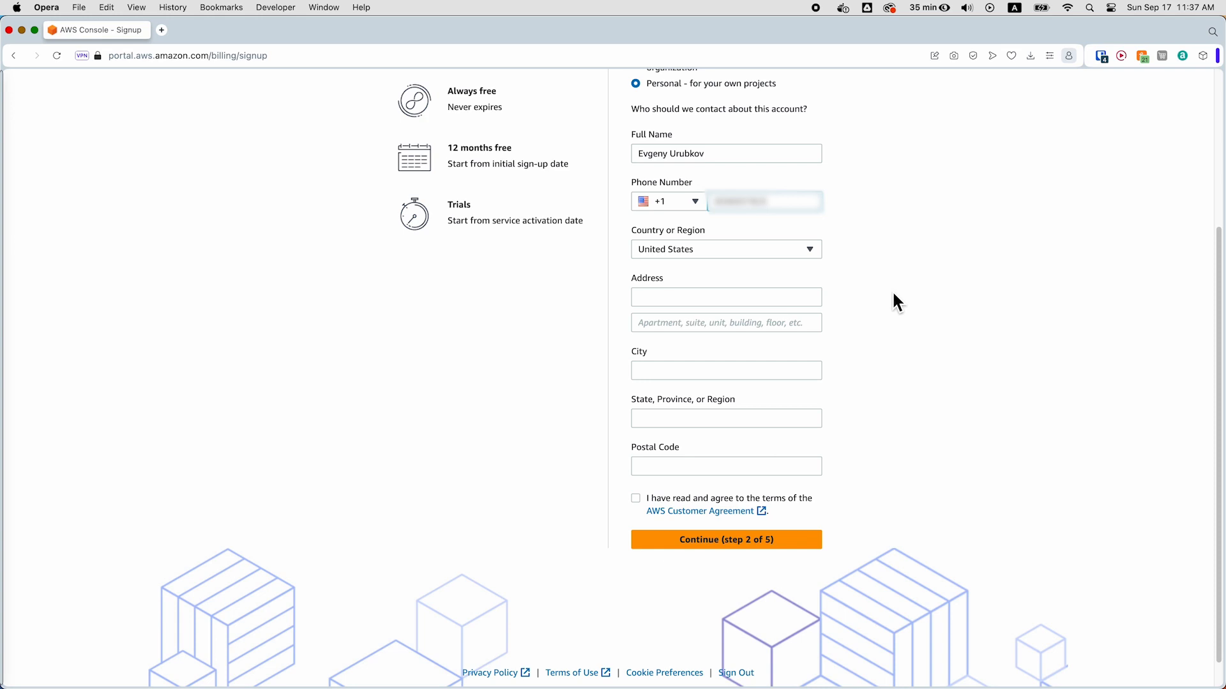
click(734, 300)
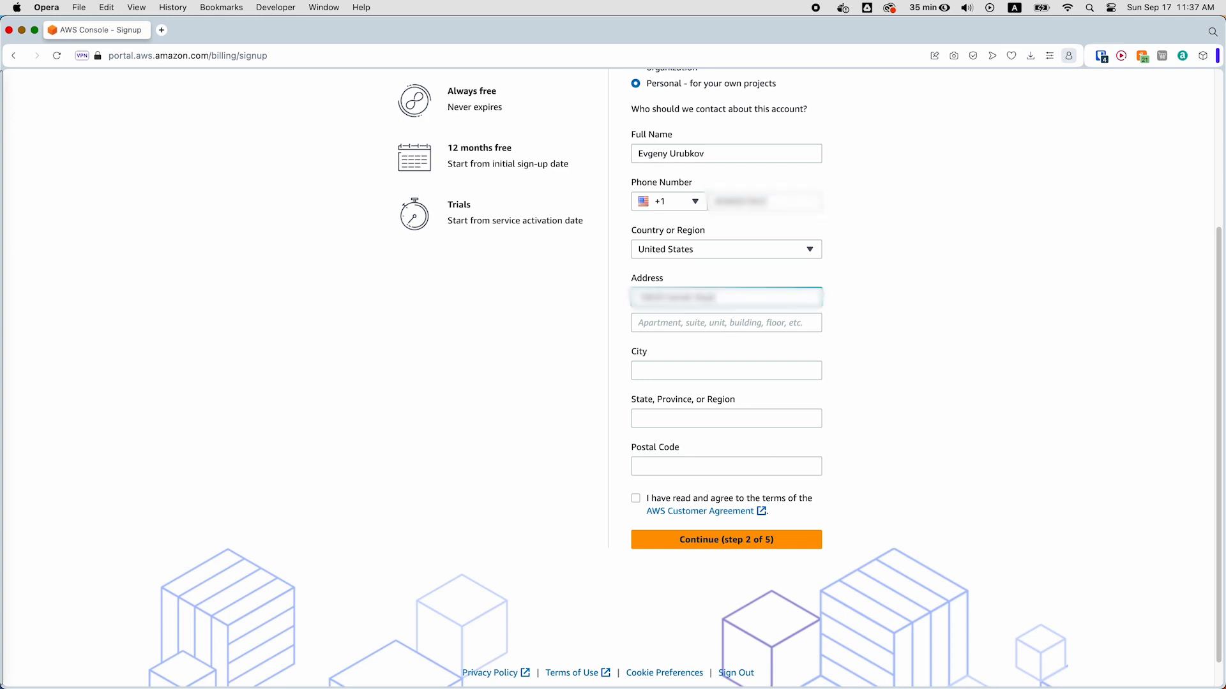
text(Ave)
key(Tab)
key(Tab)
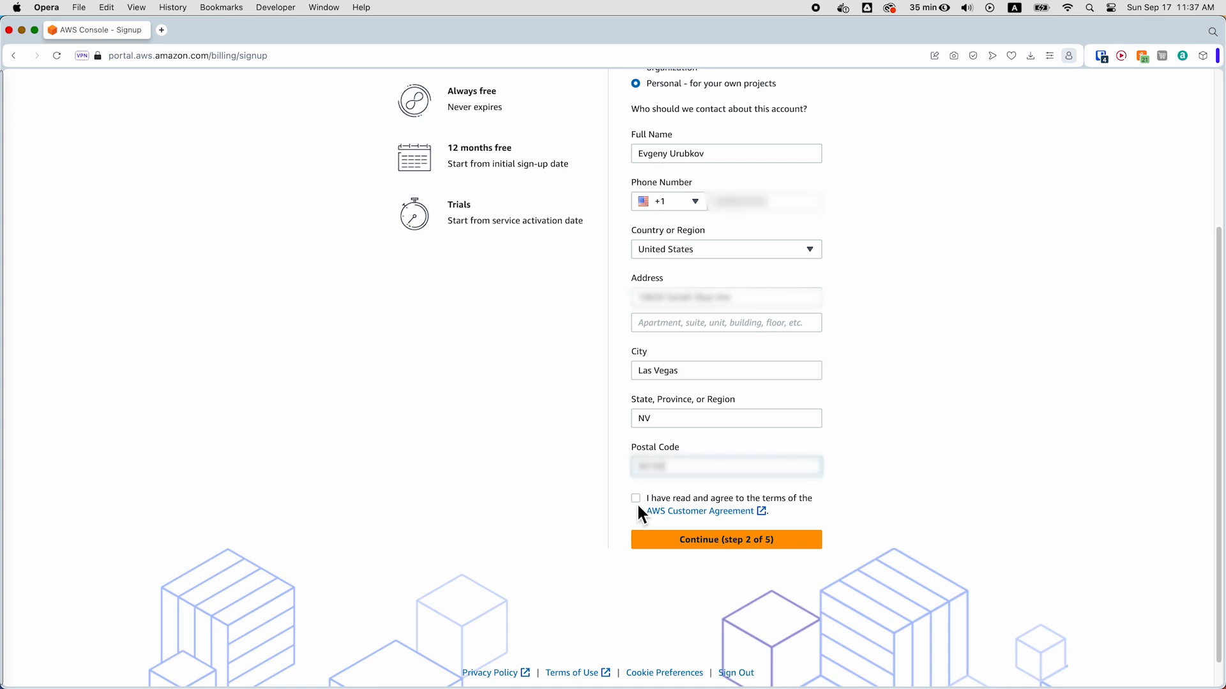
click(638, 501)
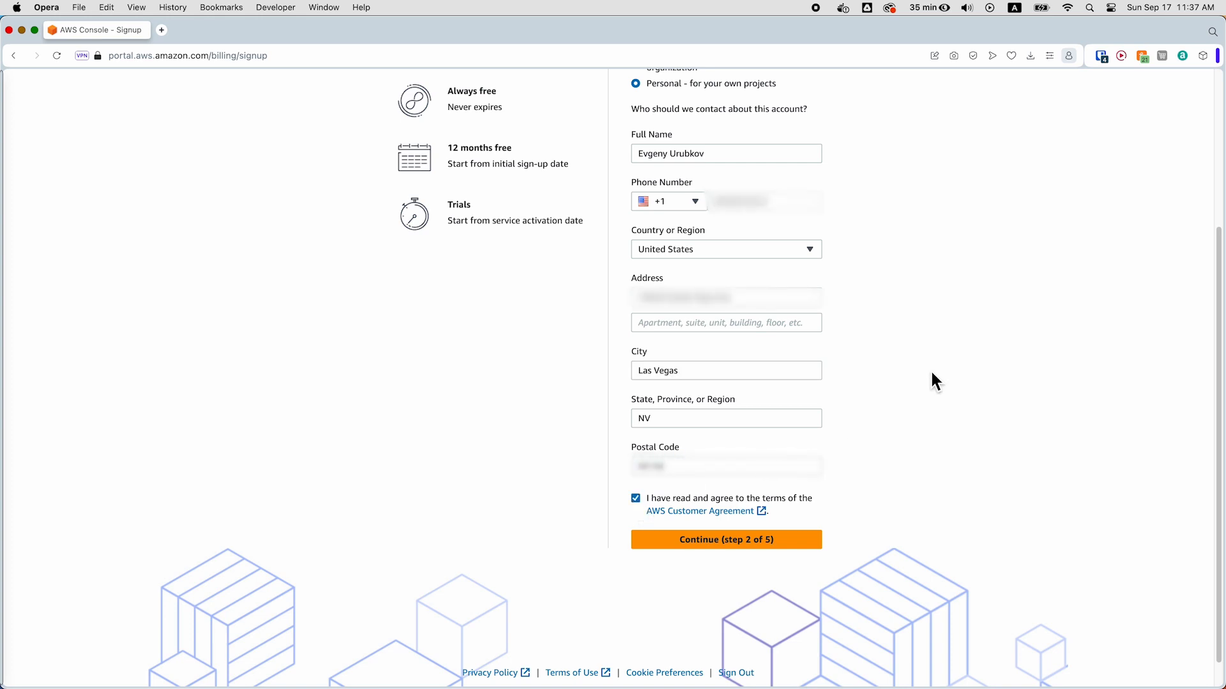
scroll(868, 466, up, 1)
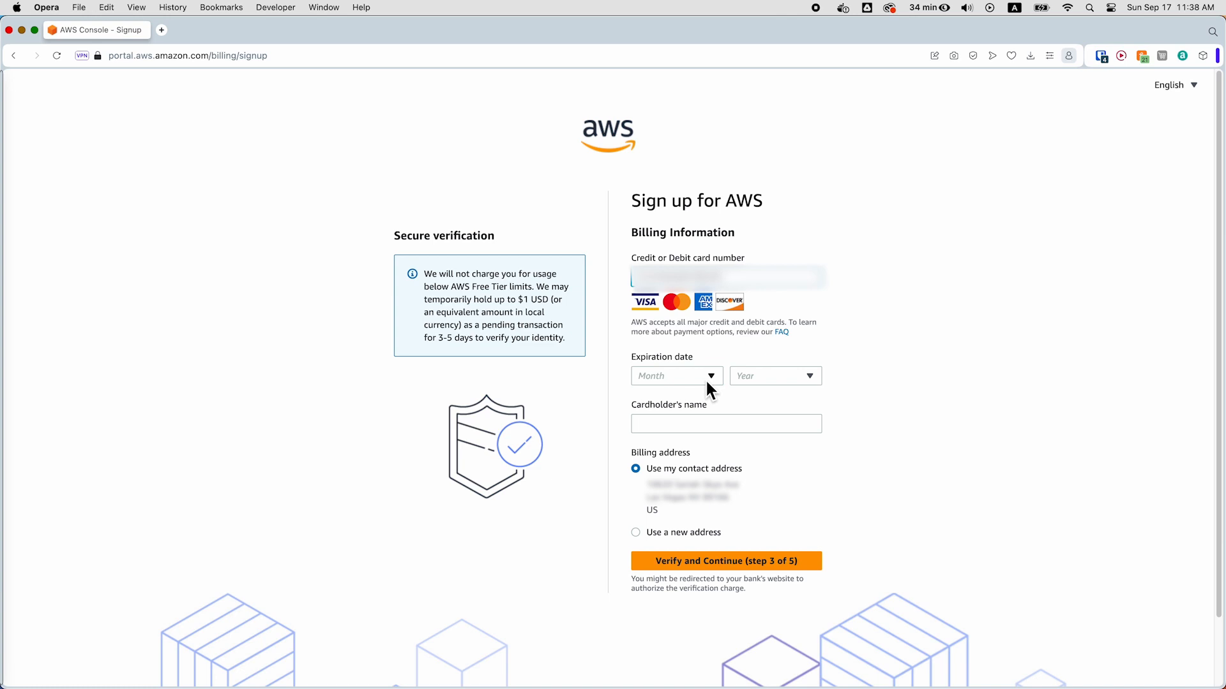
- Set the card expiry to June 2026, enter the cardholder's name, and submit billing details
click(706, 383)
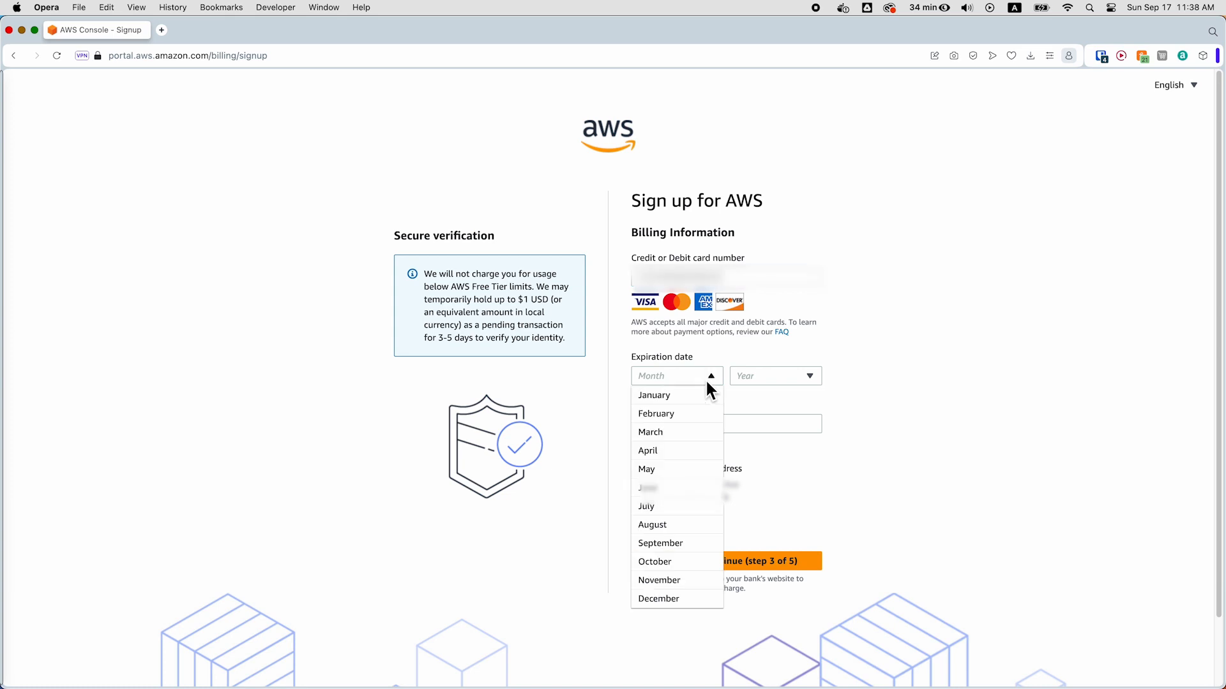
click(681, 504)
click(775, 381)
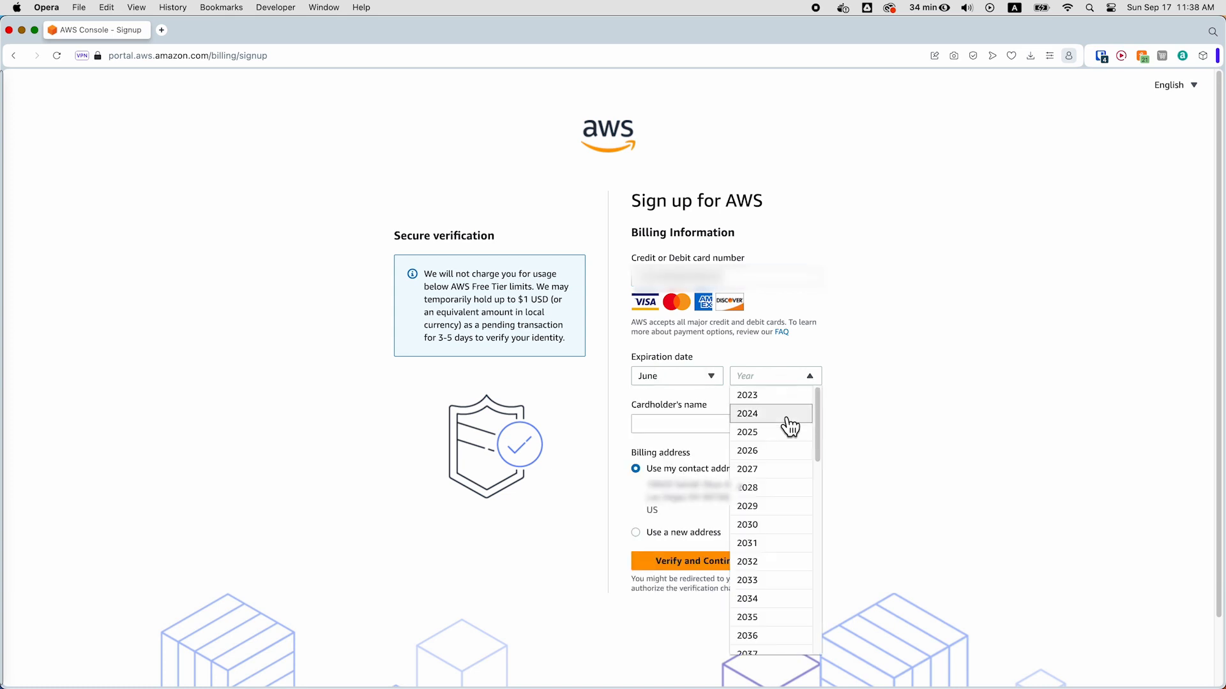
click(791, 450)
click(734, 428)
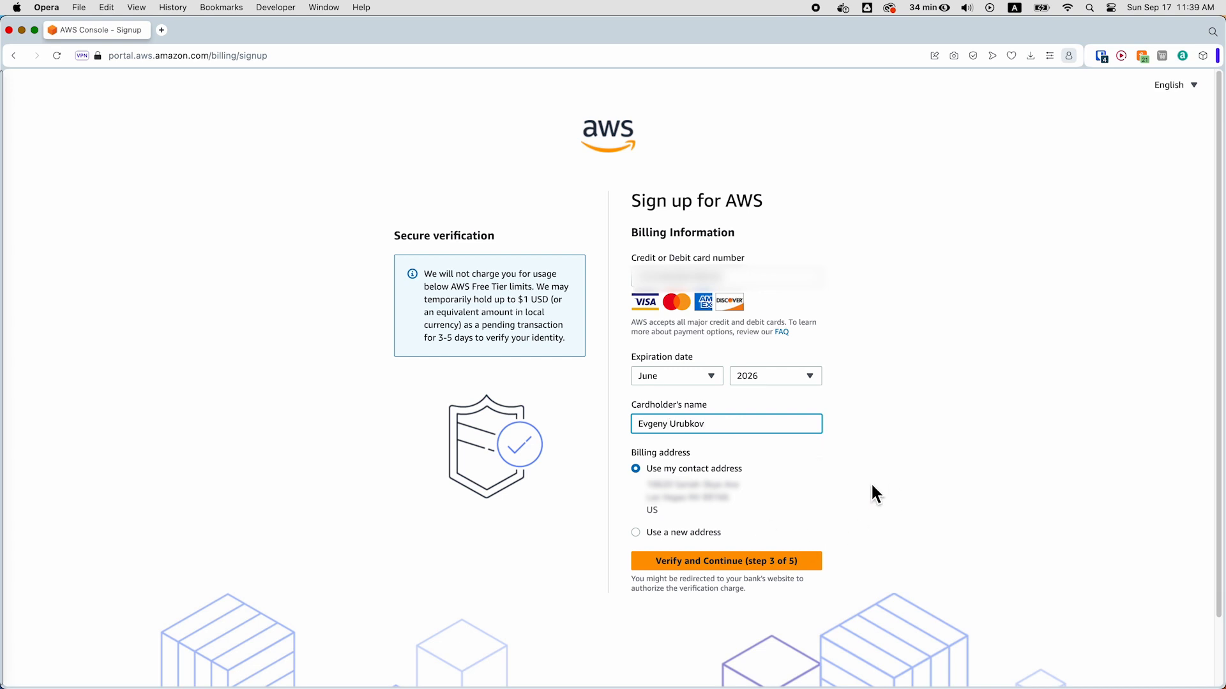
click(755, 561)
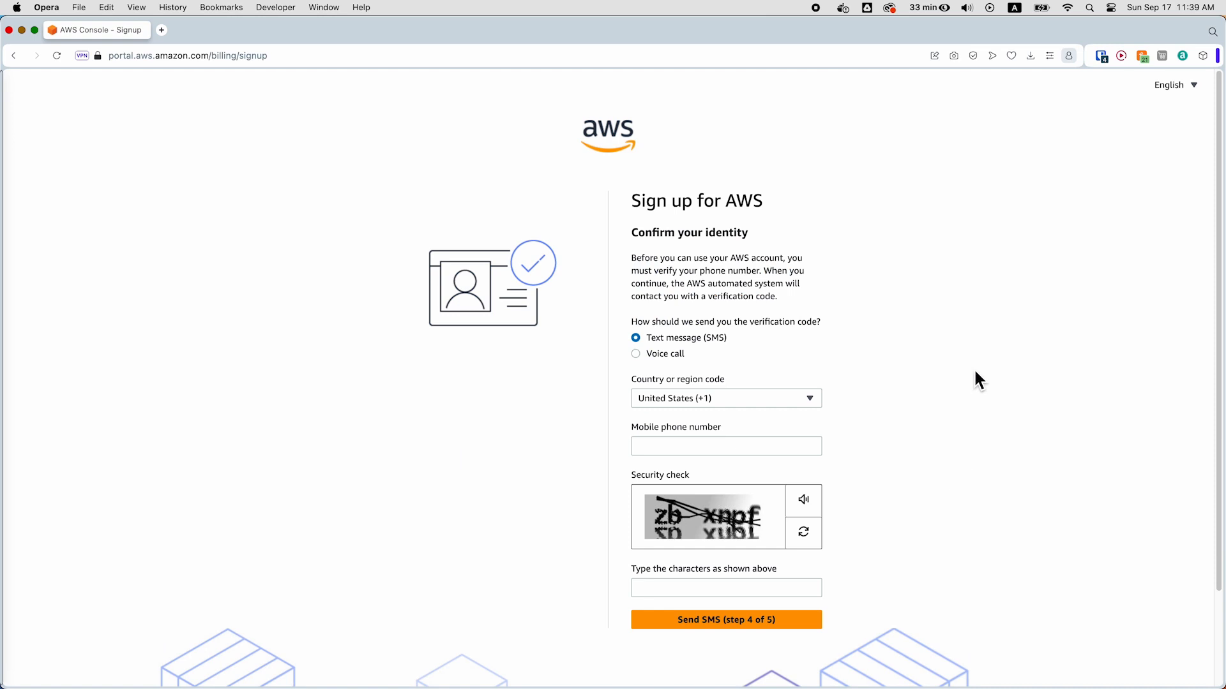
- Fill the mobile number from a saved suggestion and pass the security check to request the SMS
click(702, 446)
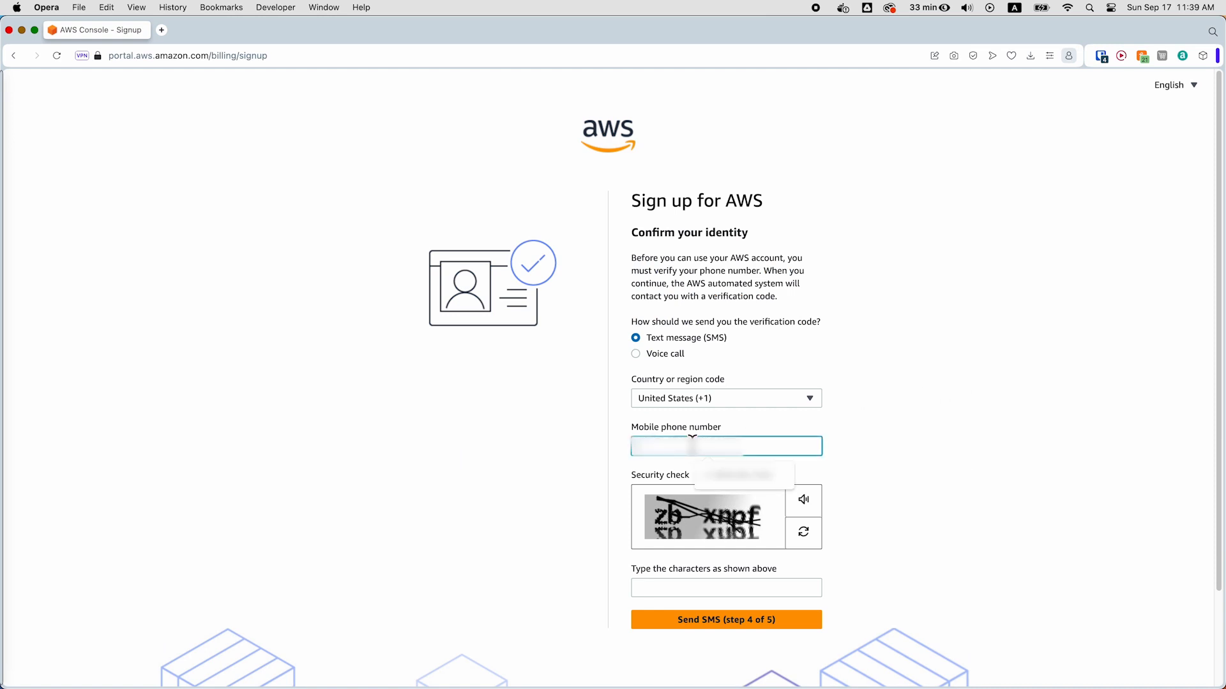
click(748, 477)
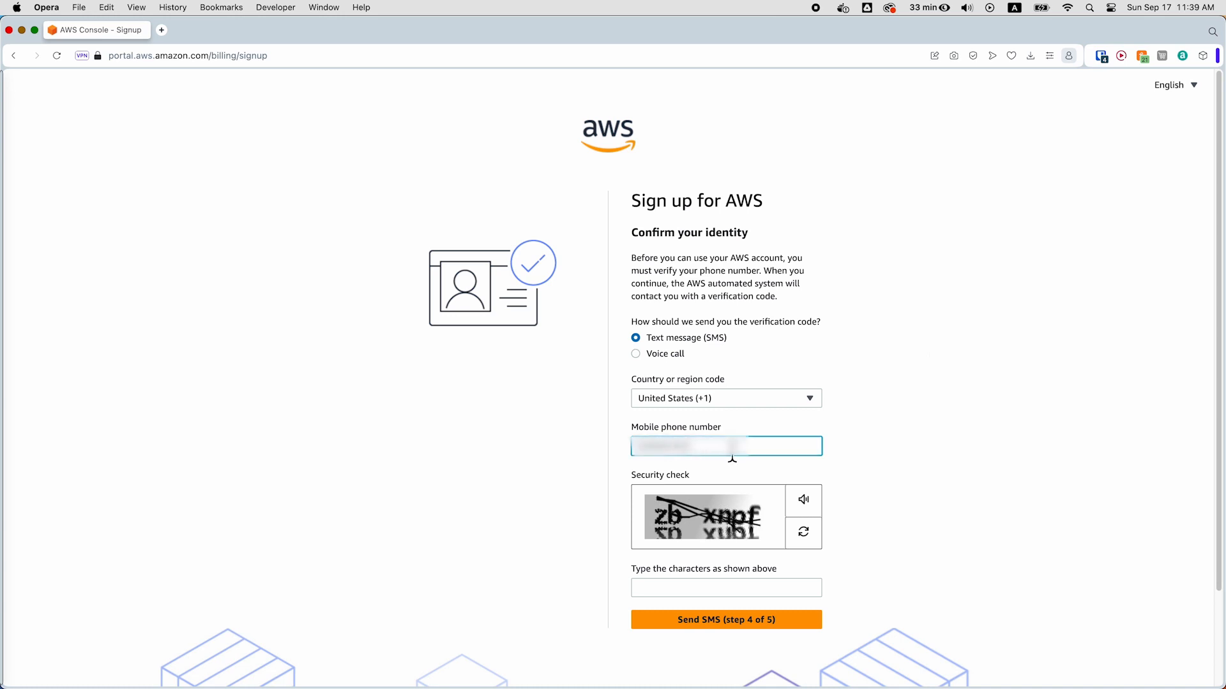
scroll(868, 476, down, 1)
click(728, 559)
text(zbxnpf)
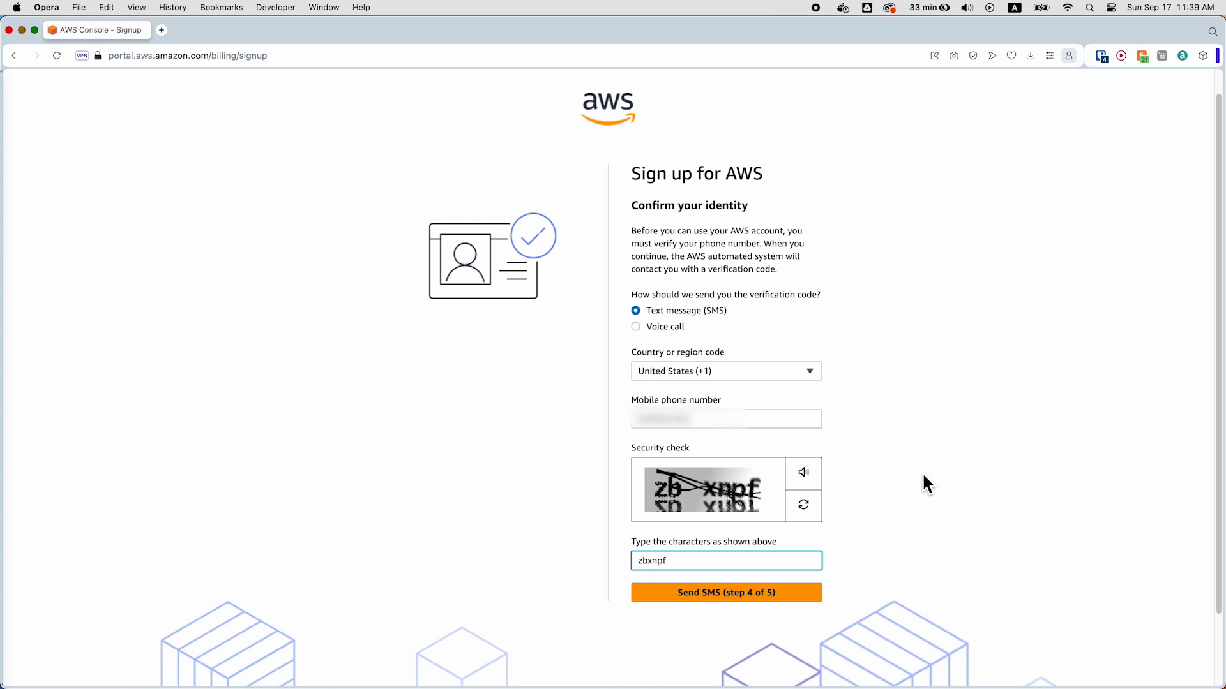
key(Return)
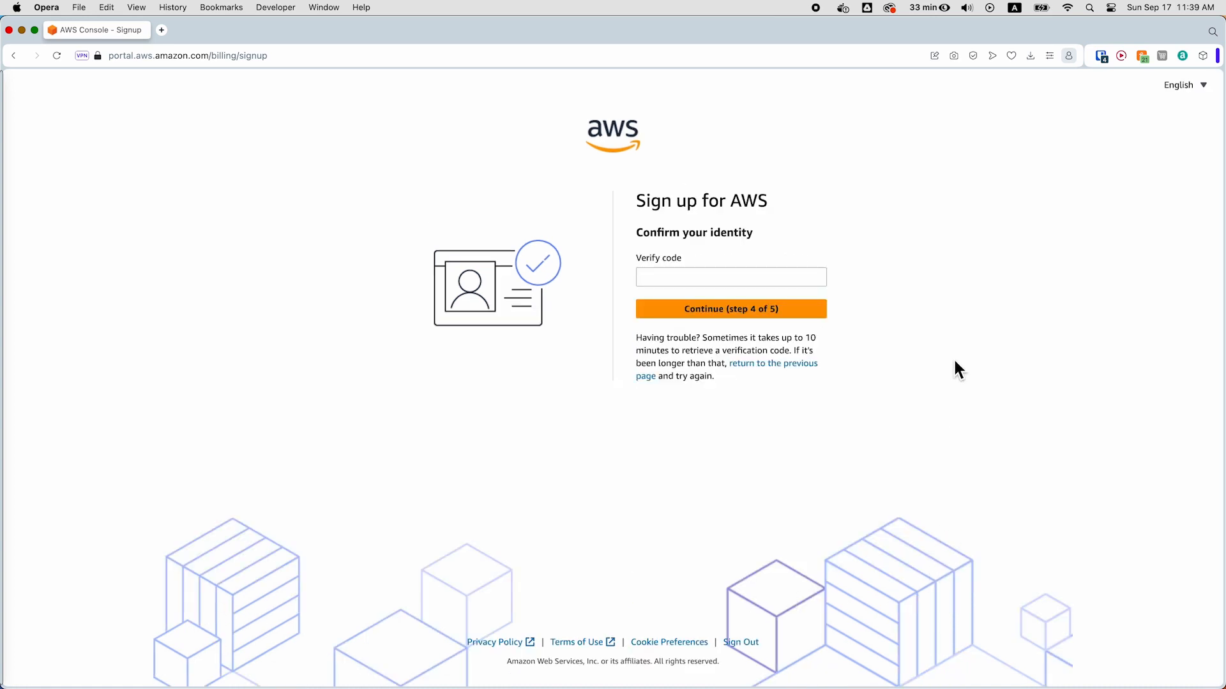
- Enter the SMS verification code and continue to the support plan step
click(730, 274)
key(Return)
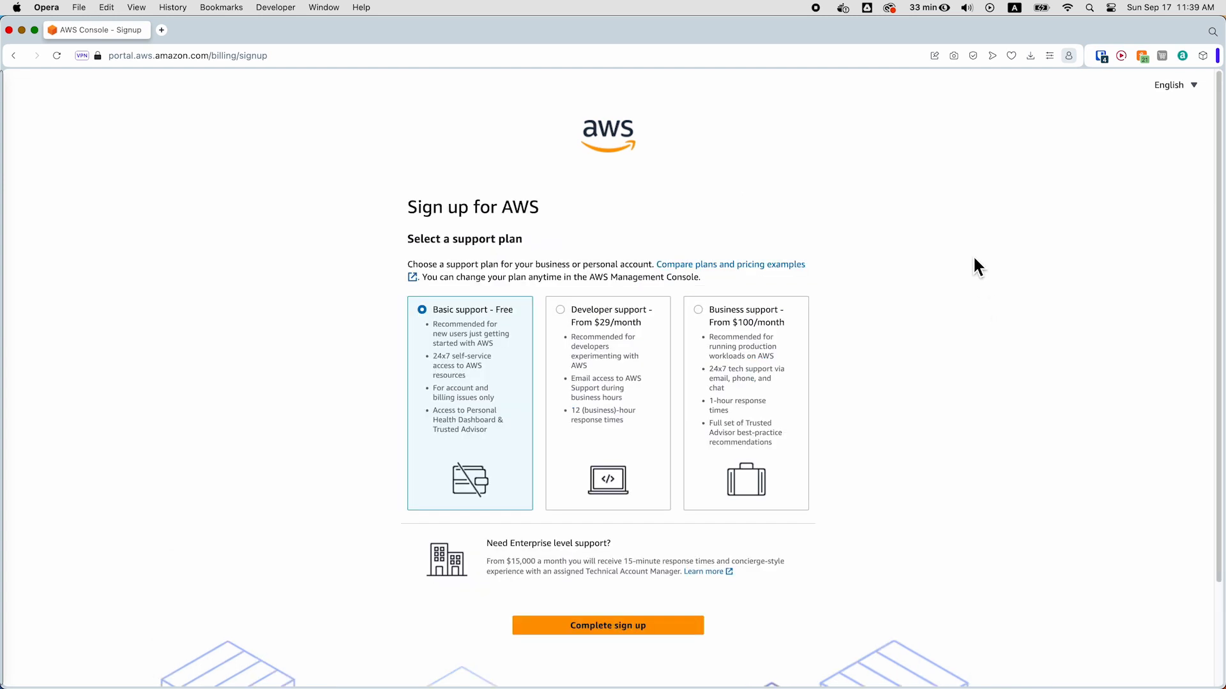
scroll(972, 255, down, 1)
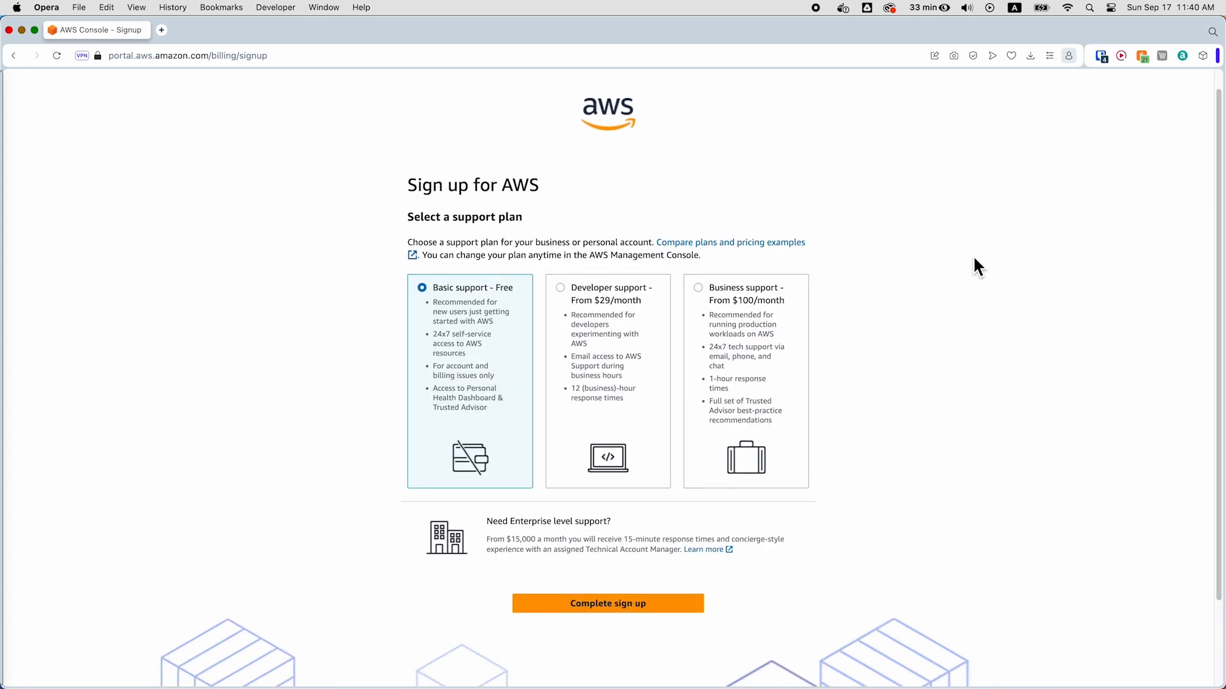
- Scroll down the support plan page with Basic support - Free selected
scroll(974, 259, down, 1)
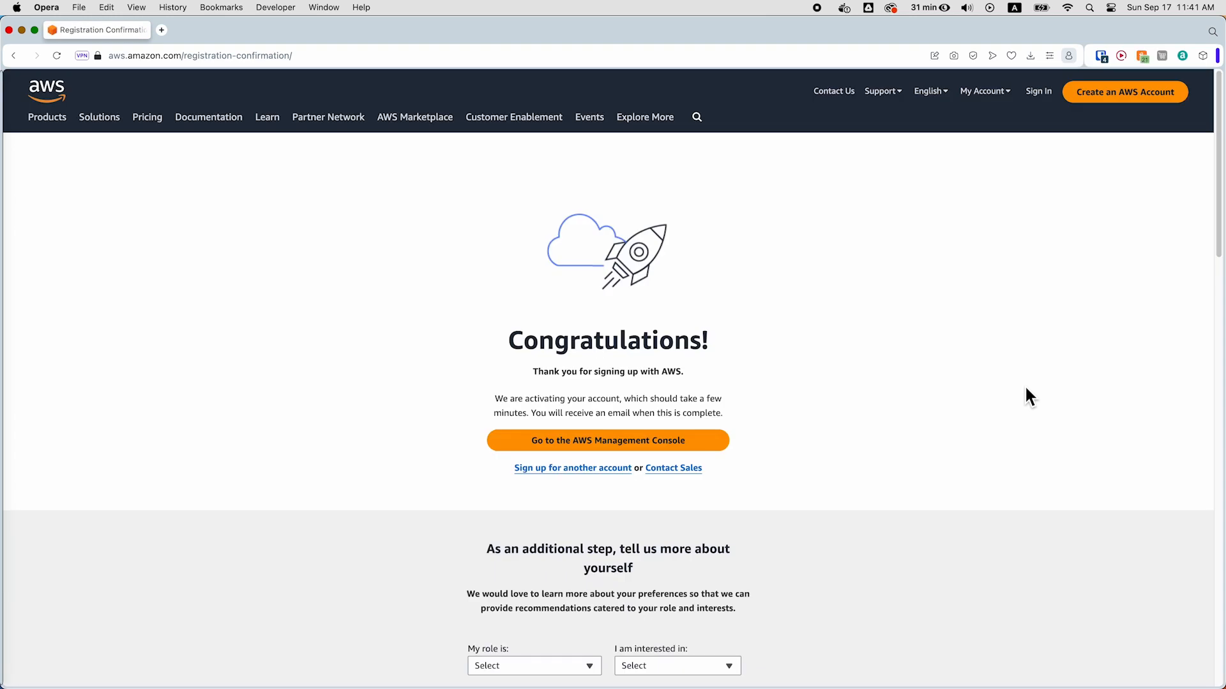
- Go to the Management Console, submit the root user email, and fetch the saved root password
scroll(948, 383, down, 5)
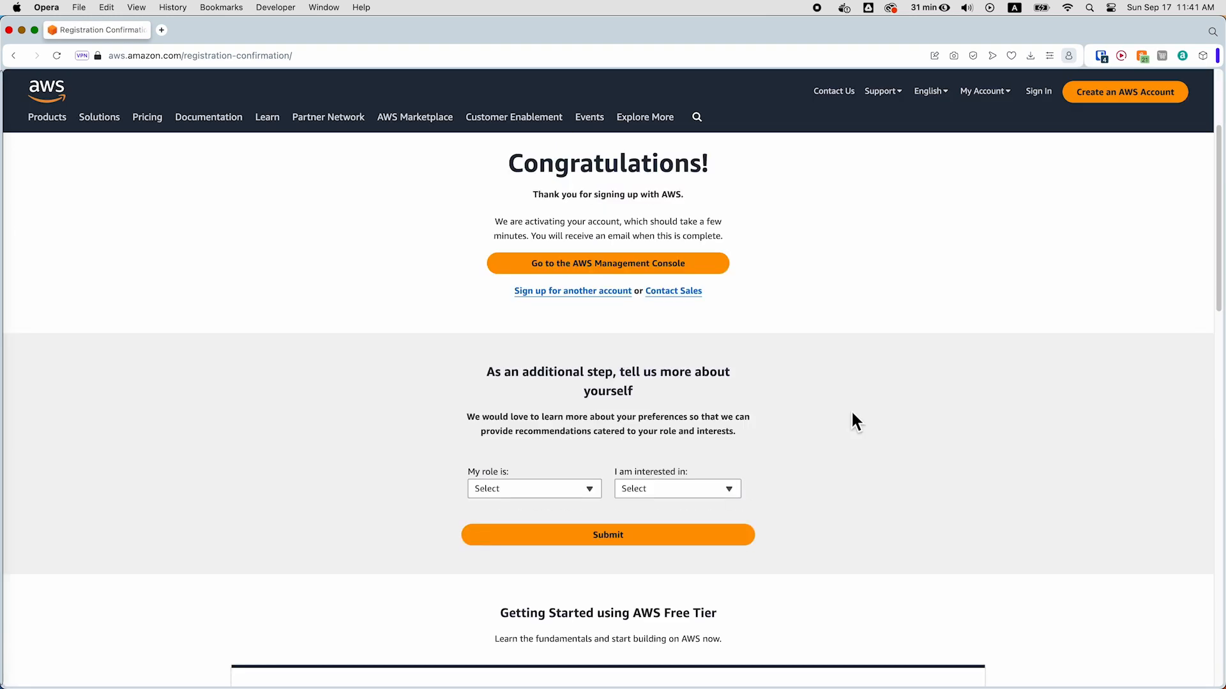
scroll(917, 382, up, 3)
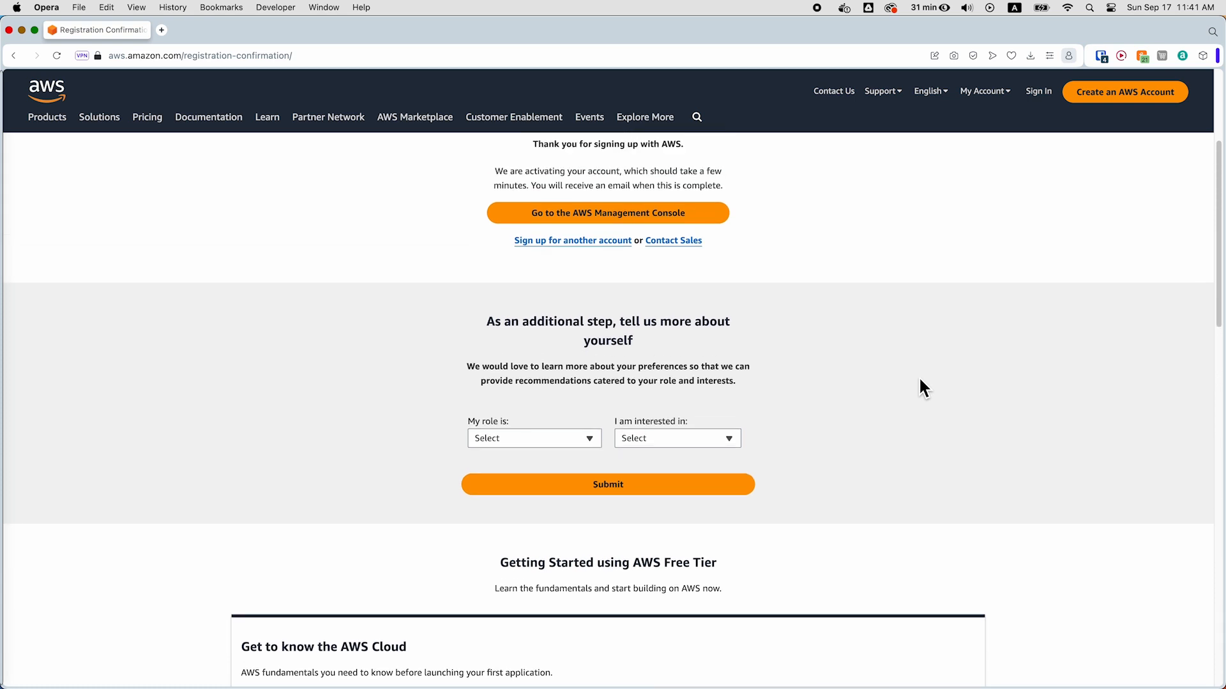
click(620, 336)
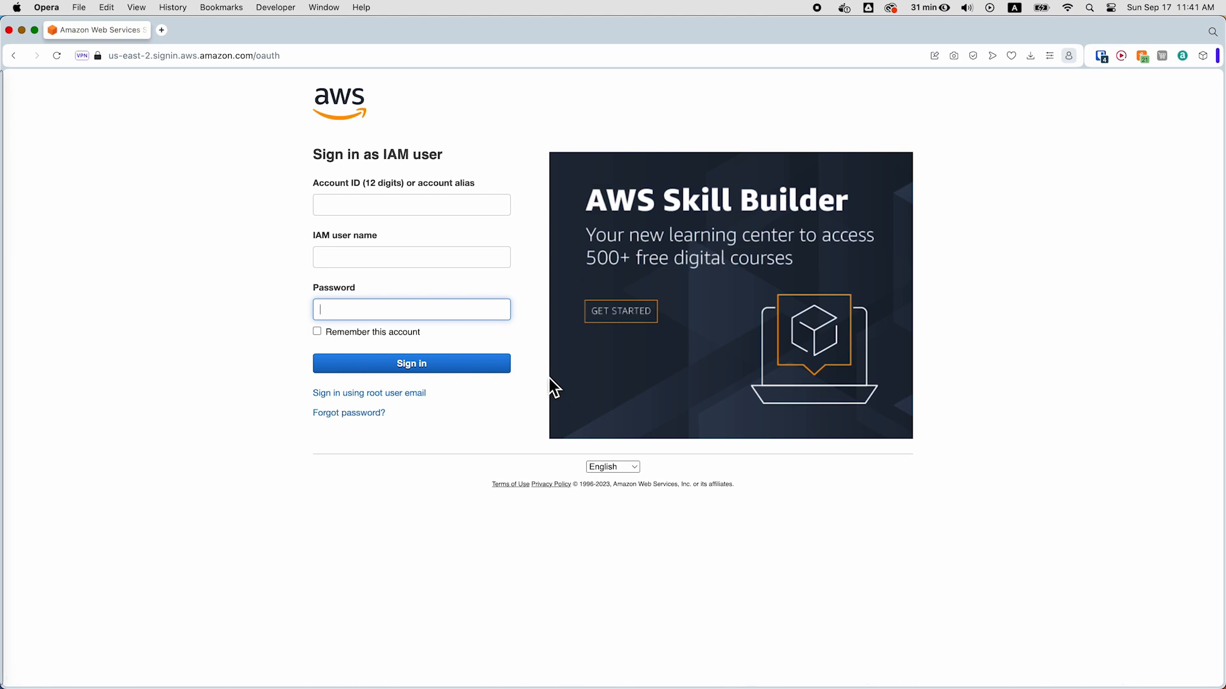
click(402, 410)
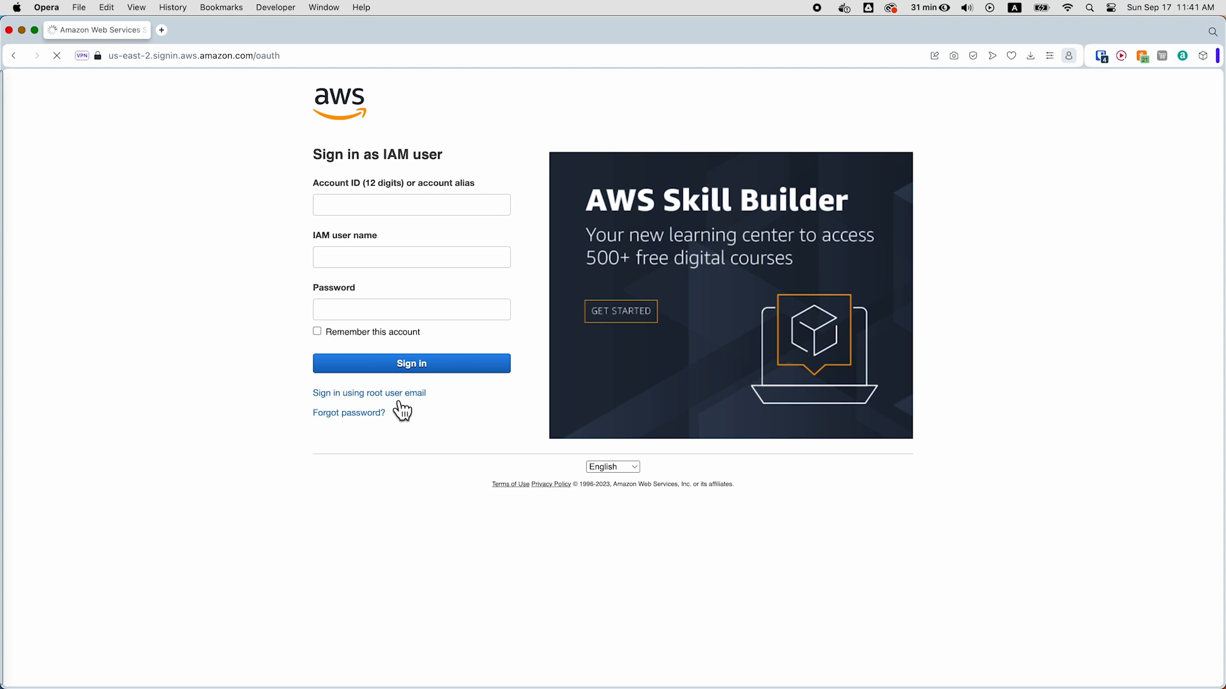
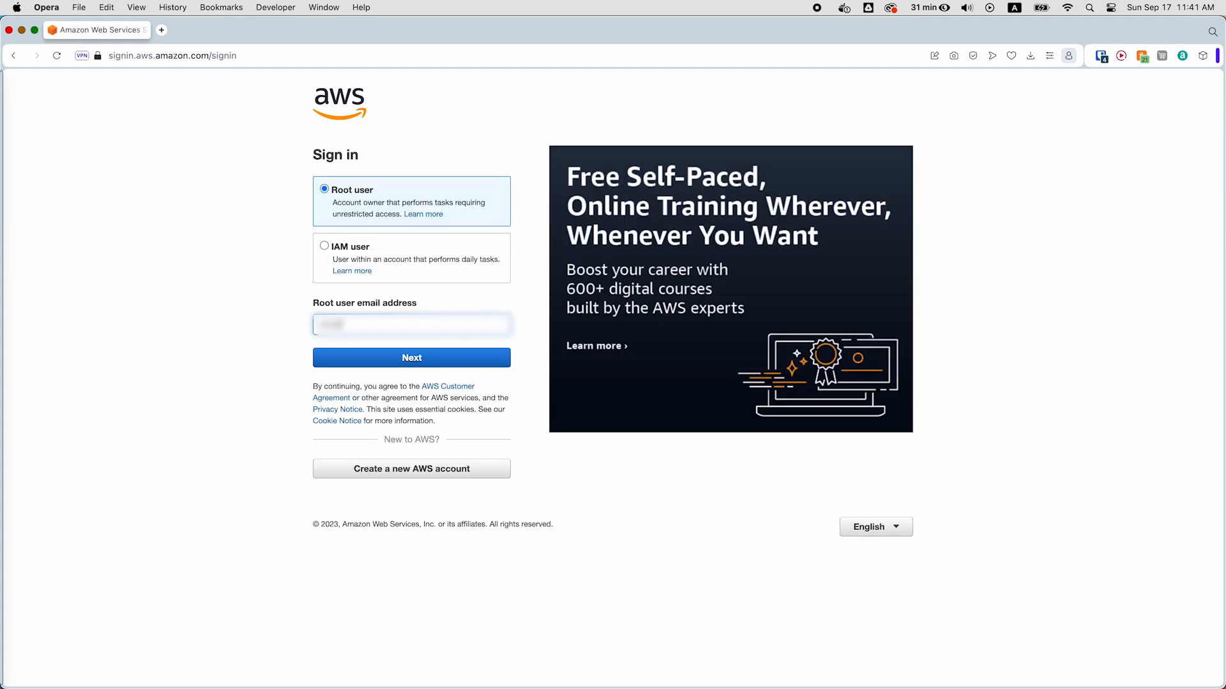
key(Return)
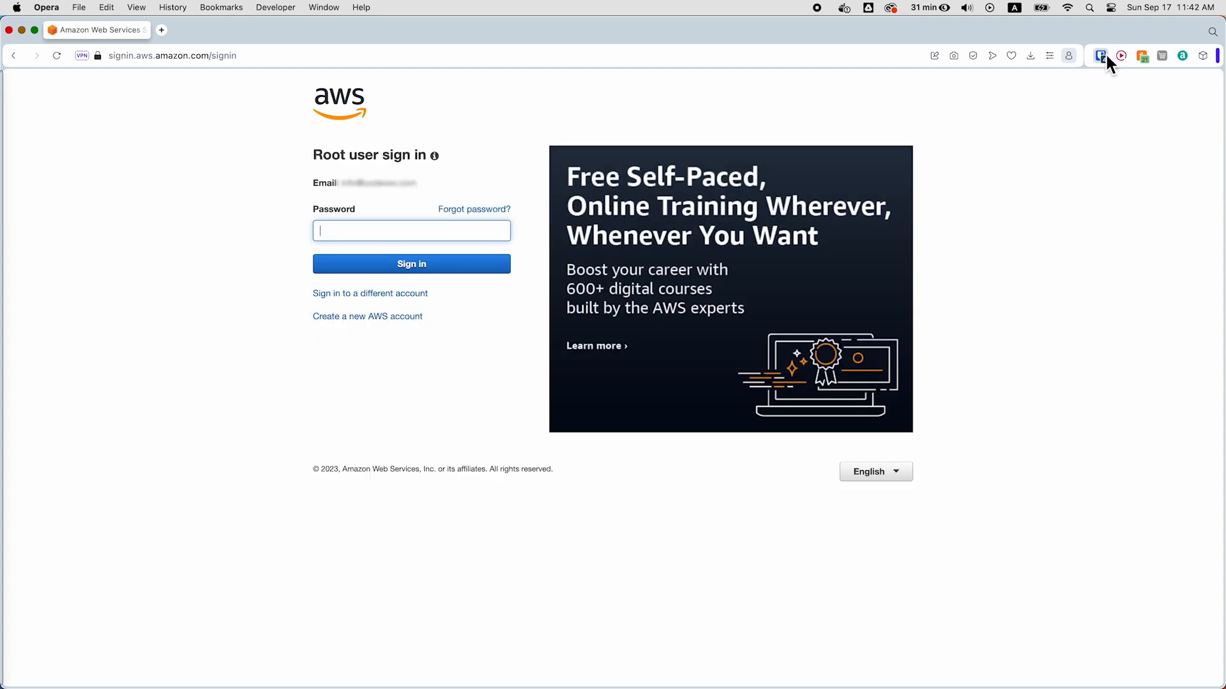
click(1105, 54)
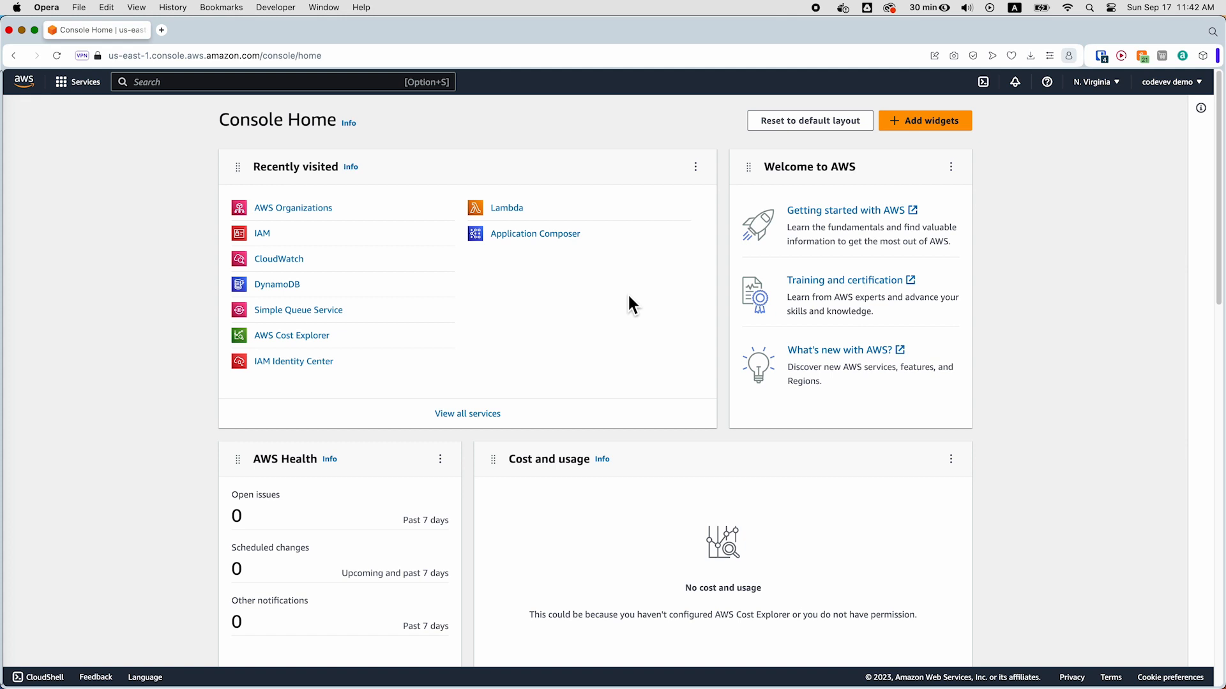
- Go to IAM Users and start creating a new user
click(264, 235)
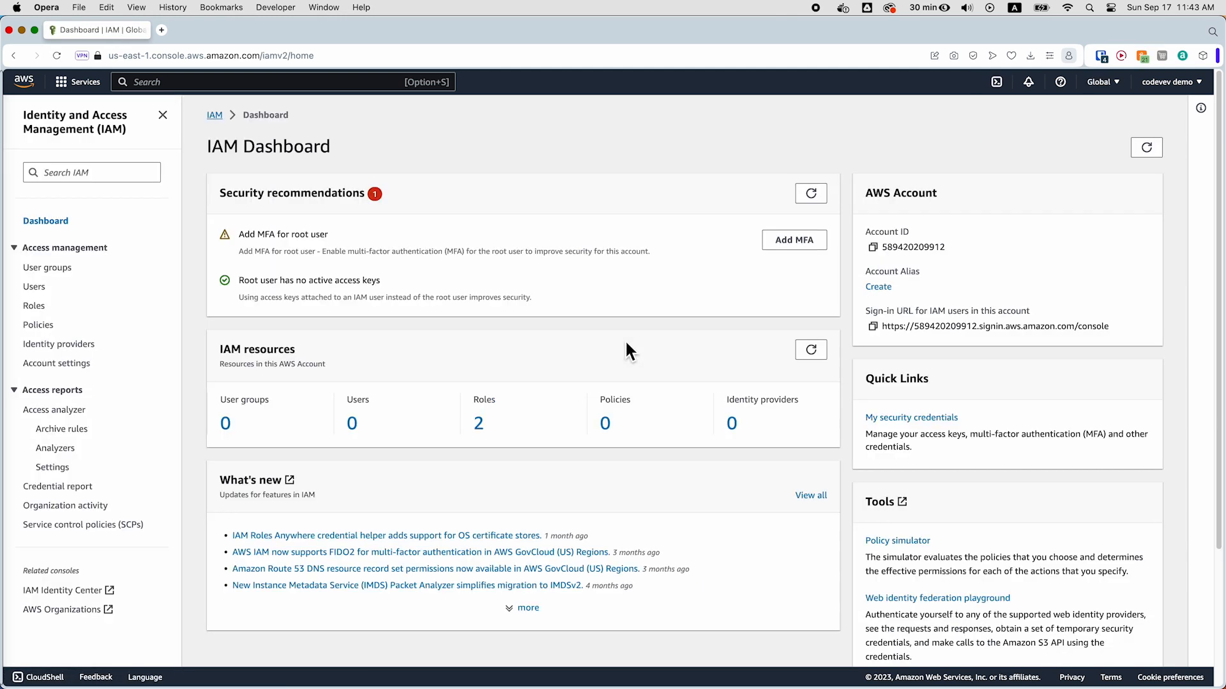
click(478, 424)
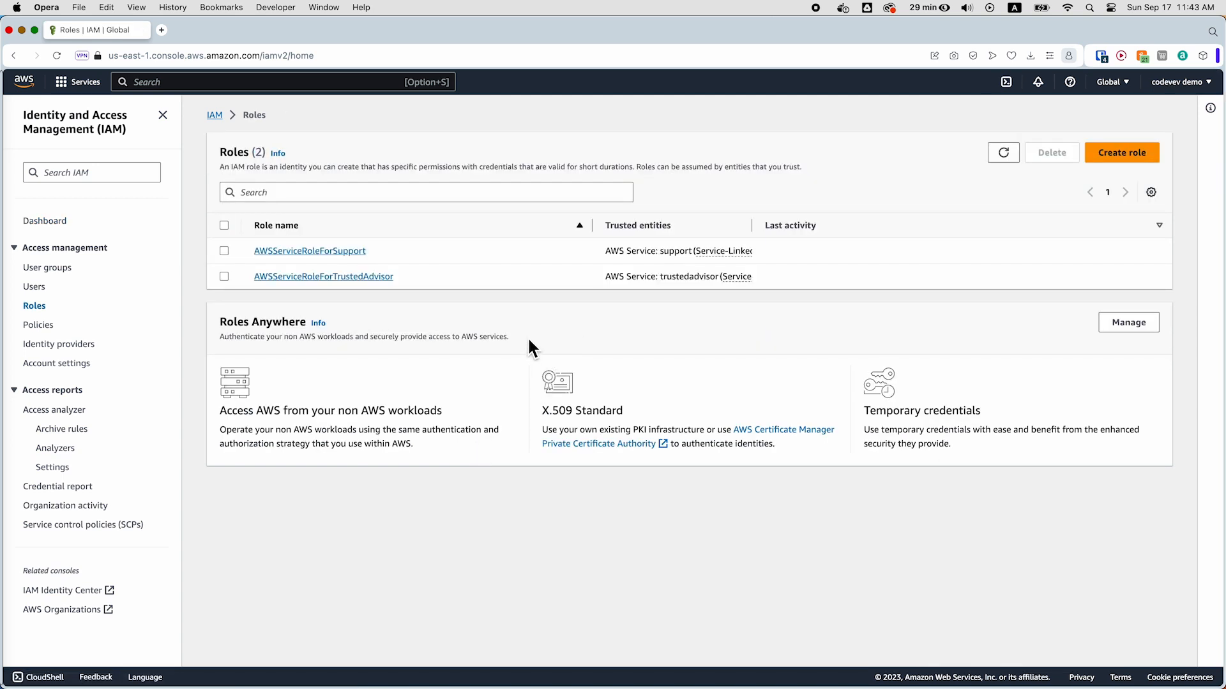
click(36, 288)
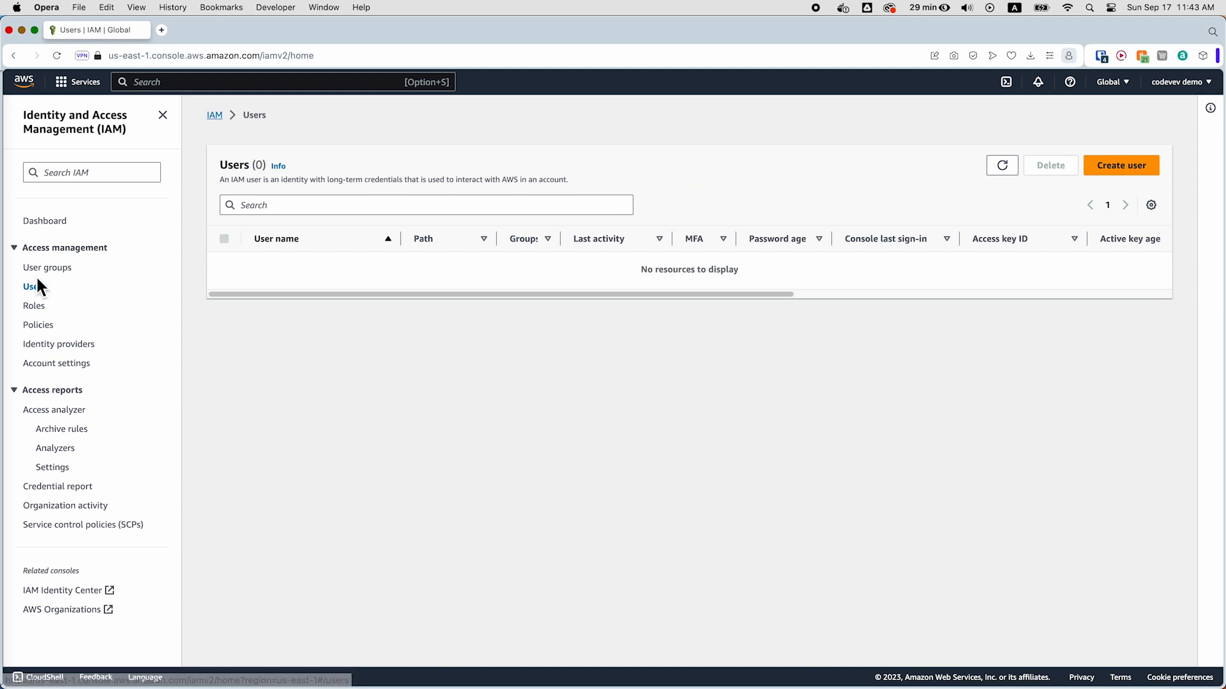
click(1123, 170)
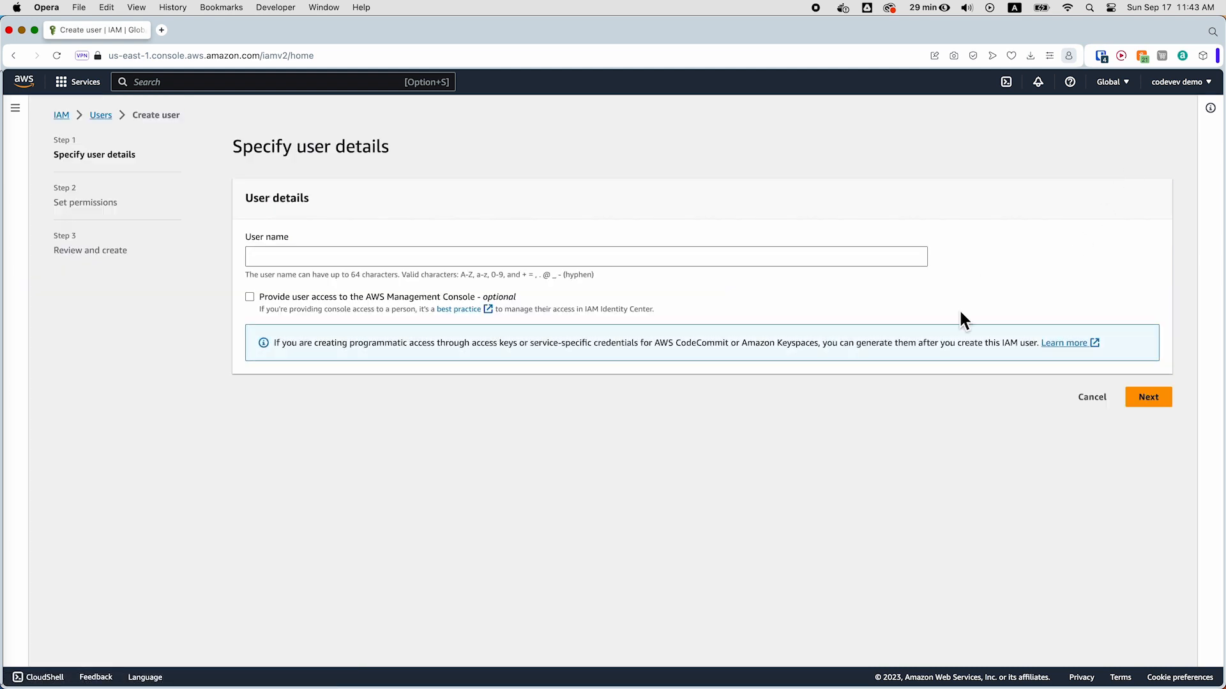
- Name the user codevev with console access as an IAM user, then choose Attach policies directly
click(478, 257)
text(coded)
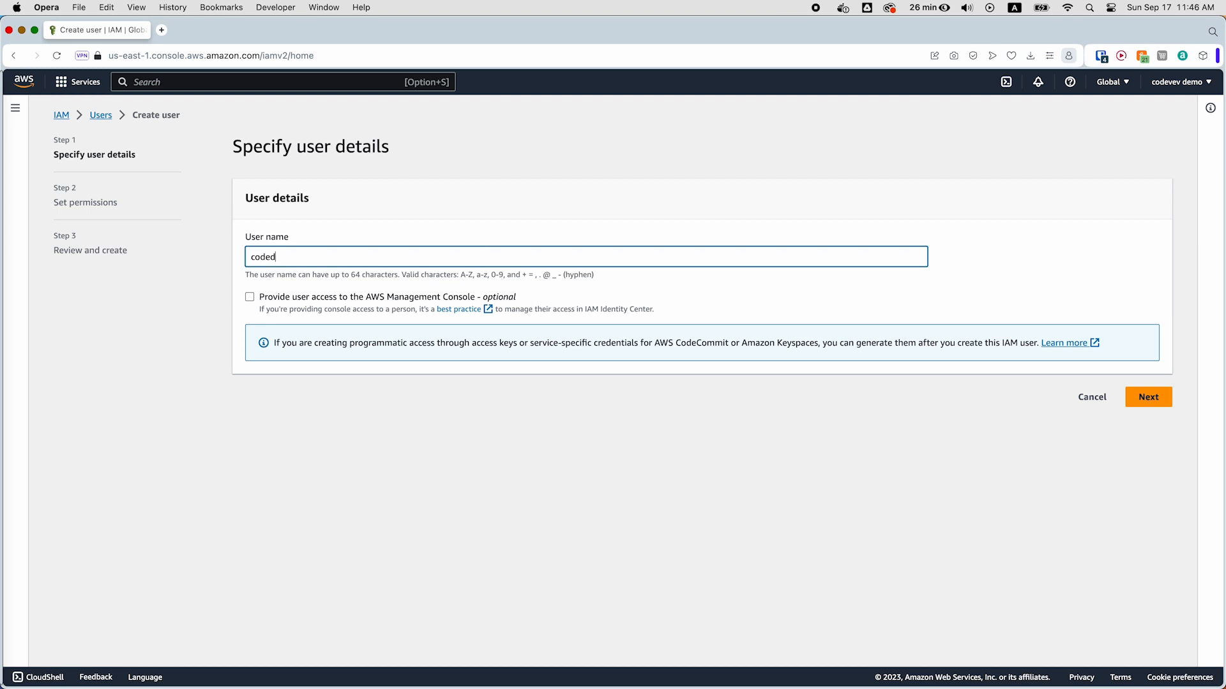
key(BackSpace)
text(vev)
click(266, 297)
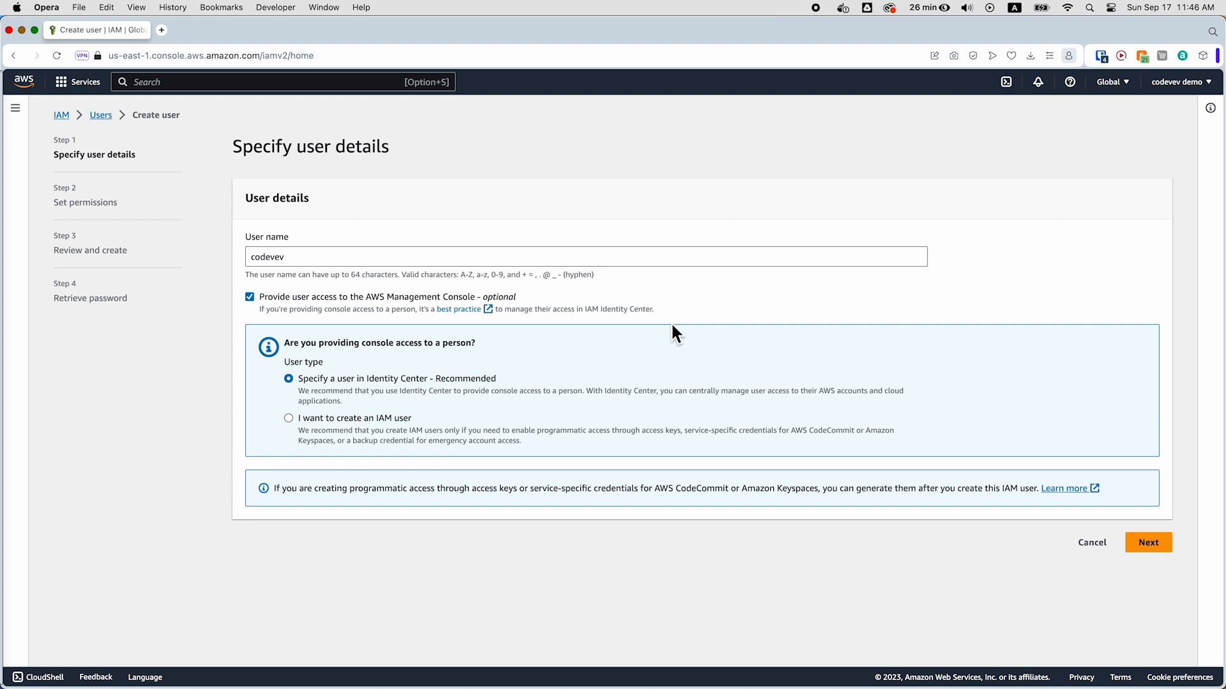
click(389, 420)
scroll(443, 419, down, 3)
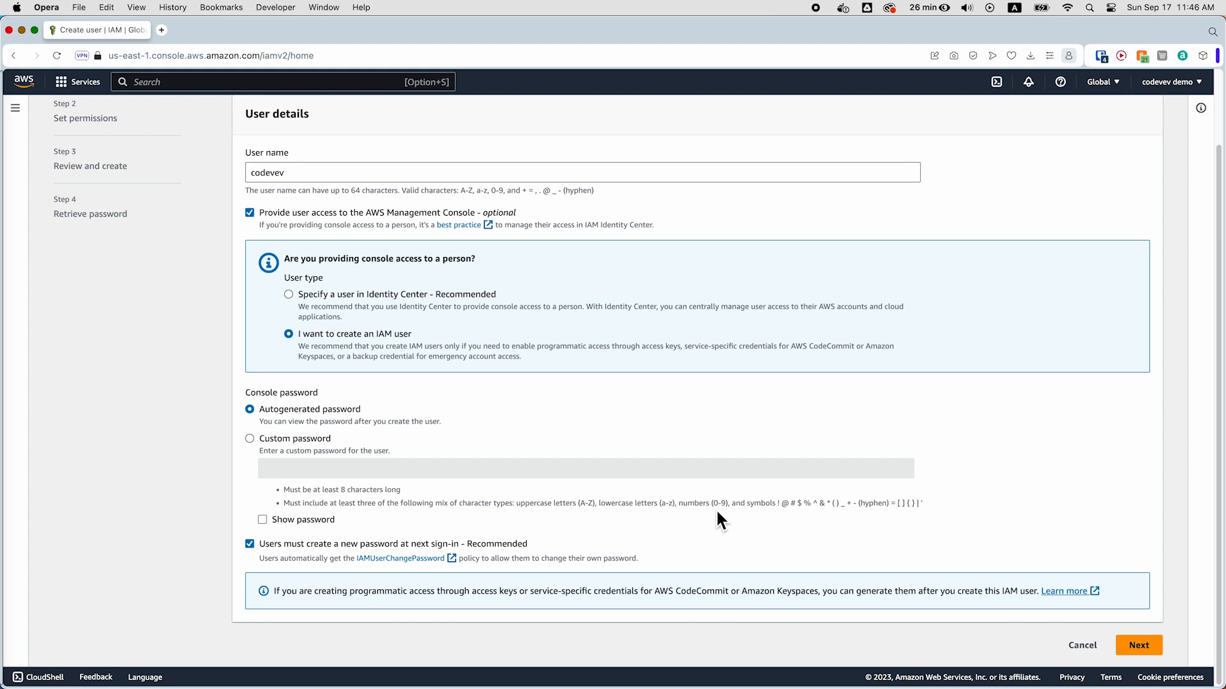
click(1156, 645)
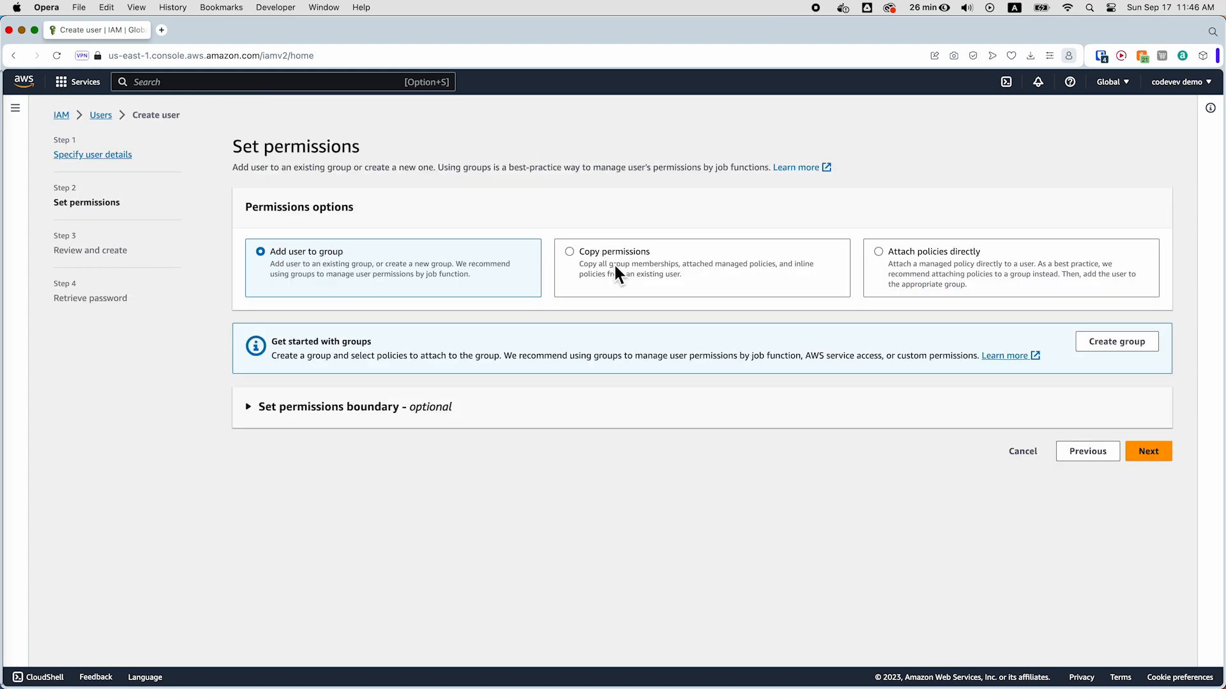
click(898, 252)
- Search 'admin', select the AdministratorAccess policy, and continue to review
click(411, 401)
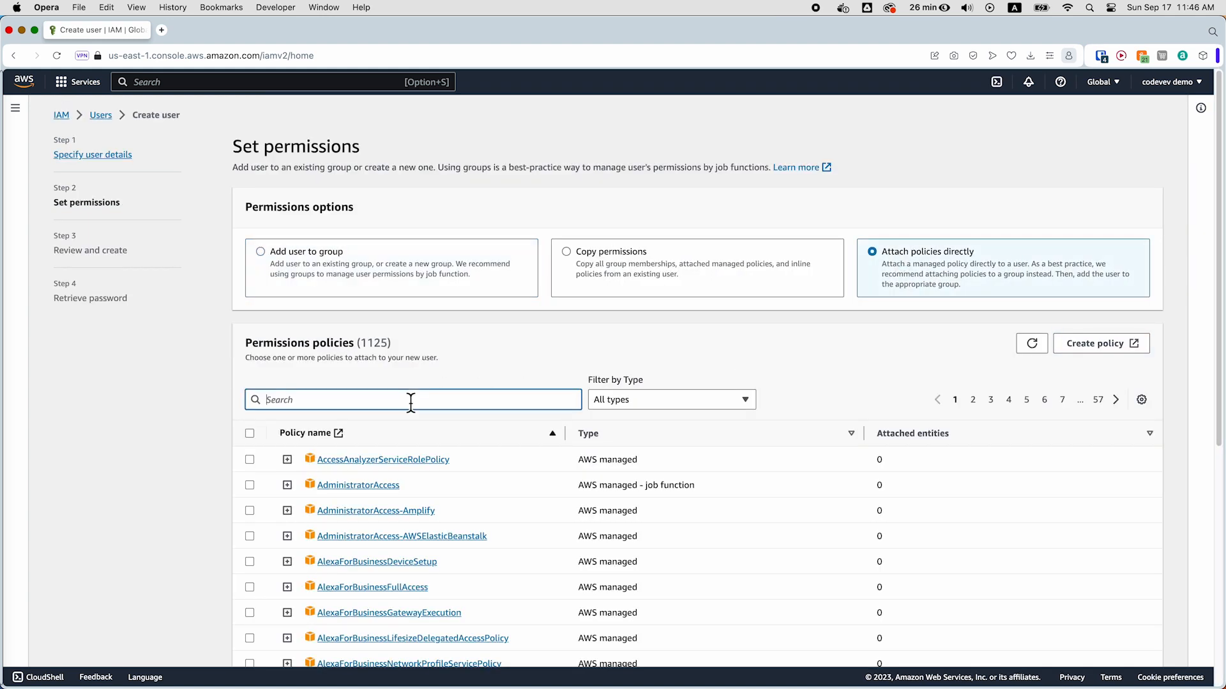
text(admin)
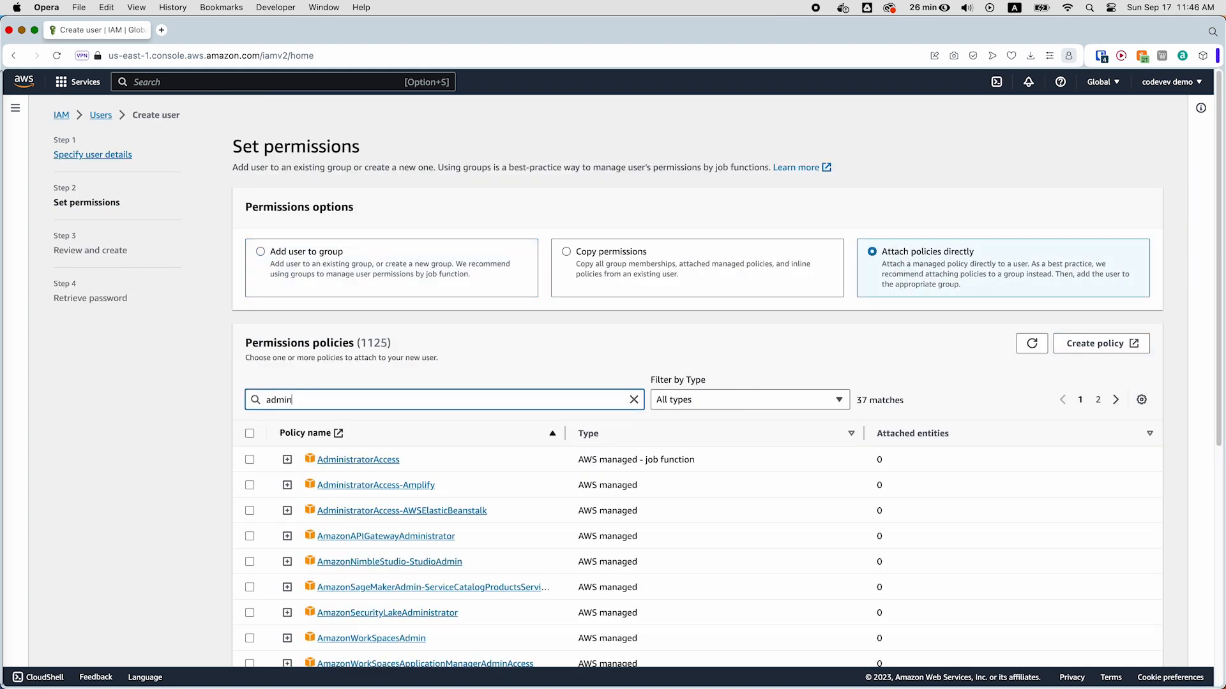
click(250, 460)
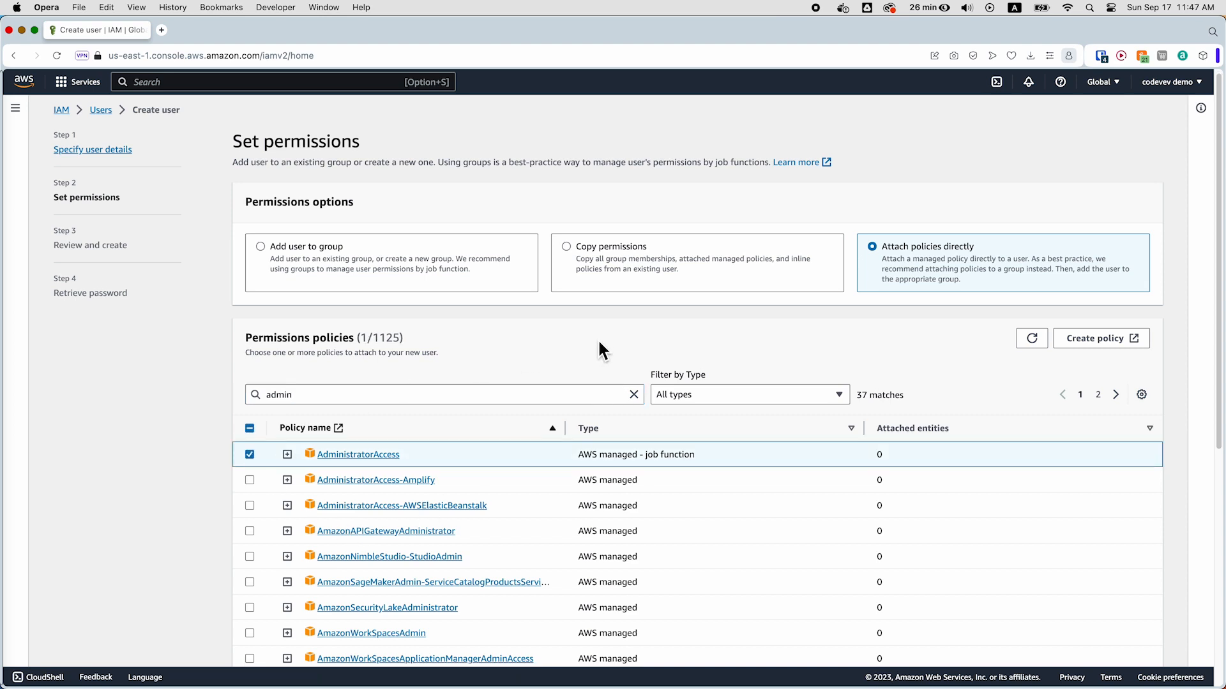
scroll(598, 339, down, 1)
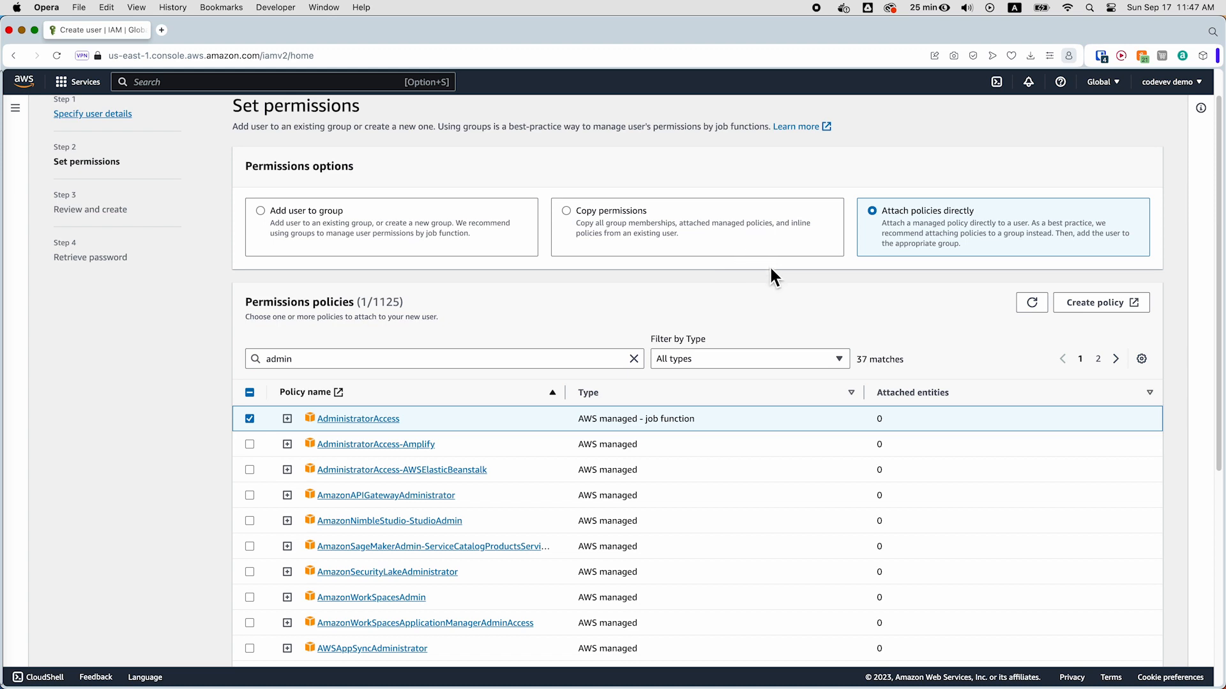
scroll(772, 281, down, 1)
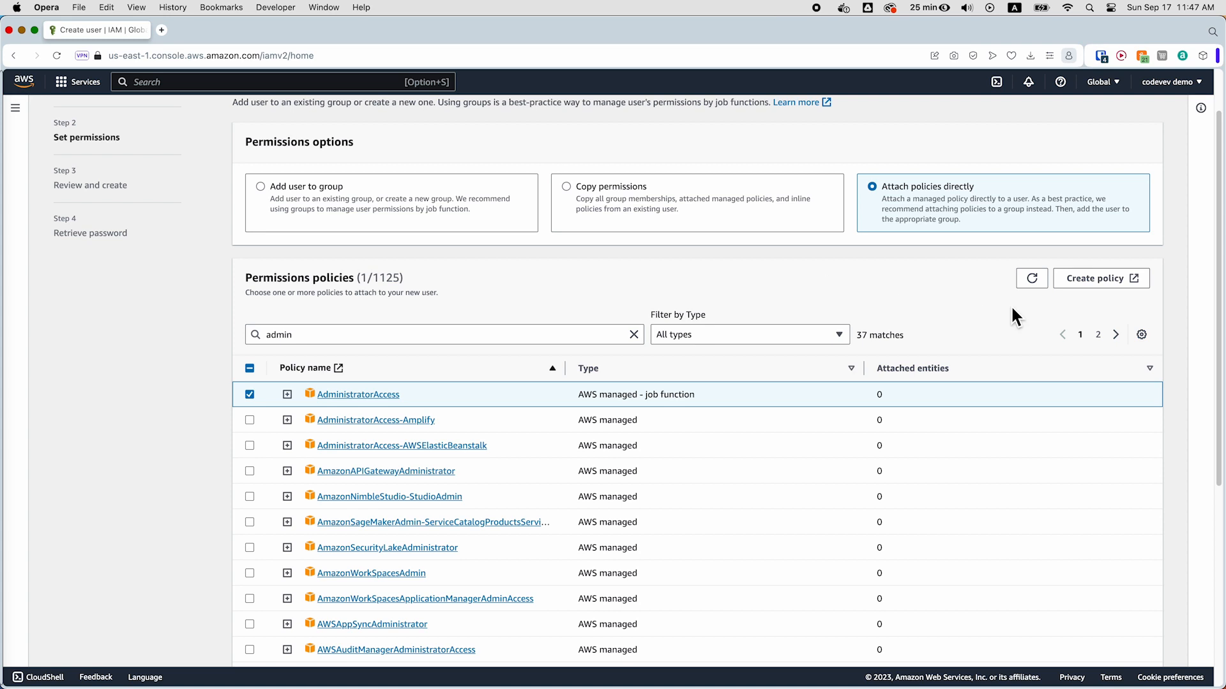
scroll(1185, 329, down, 5)
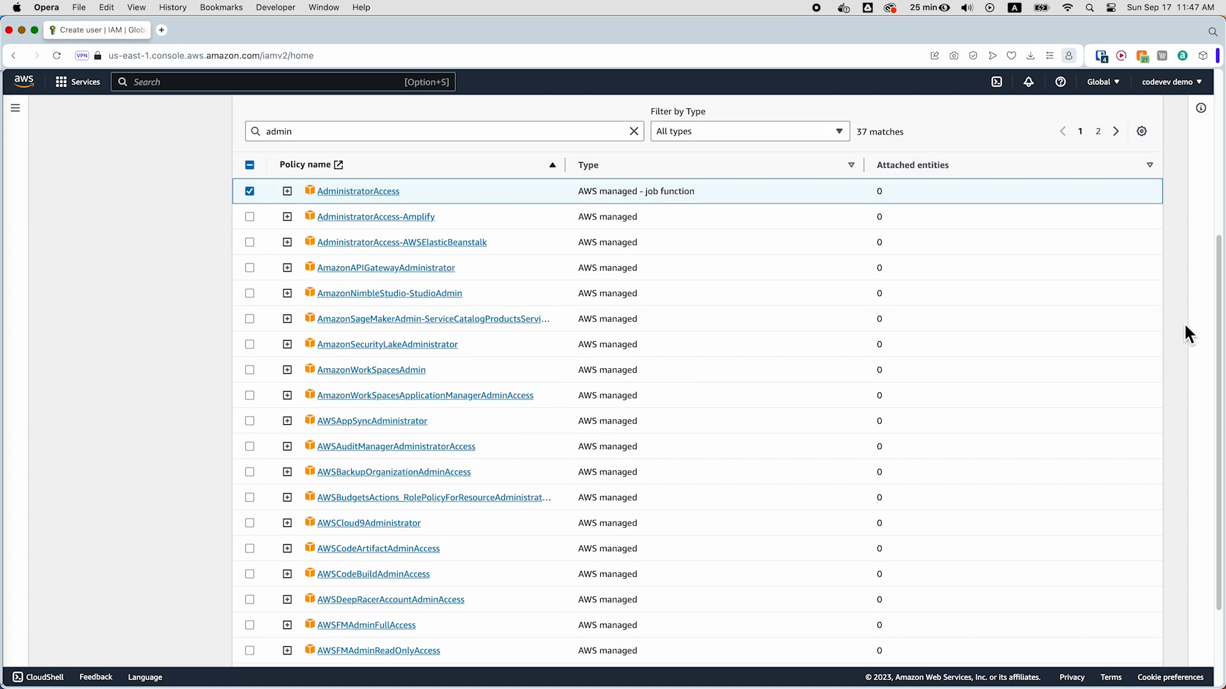
scroll(1184, 322, down, 3)
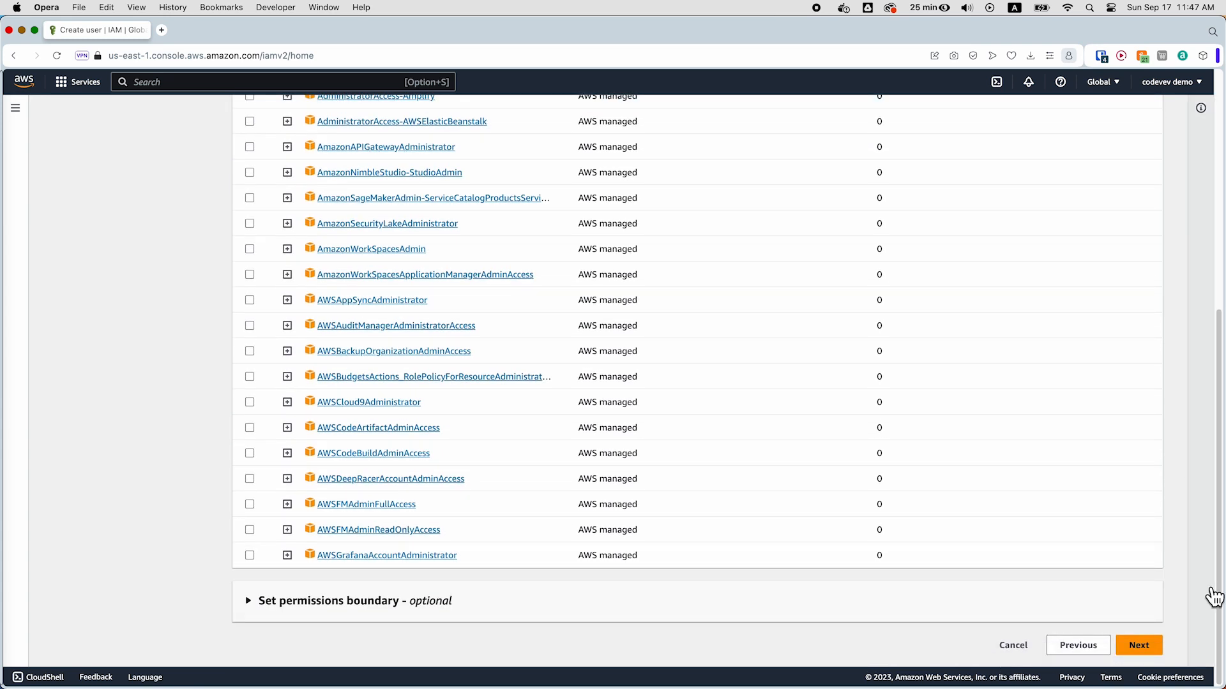
click(1140, 645)
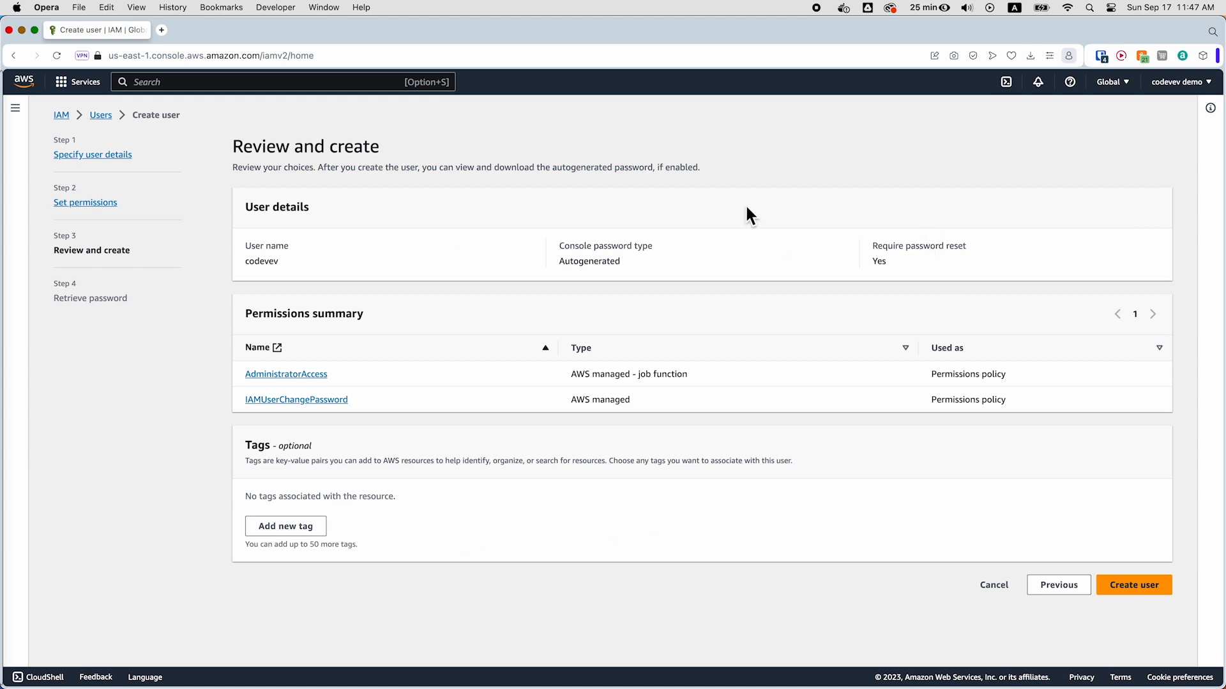
- Add and then remove an empty tag, then create the codevev user
click(289, 531)
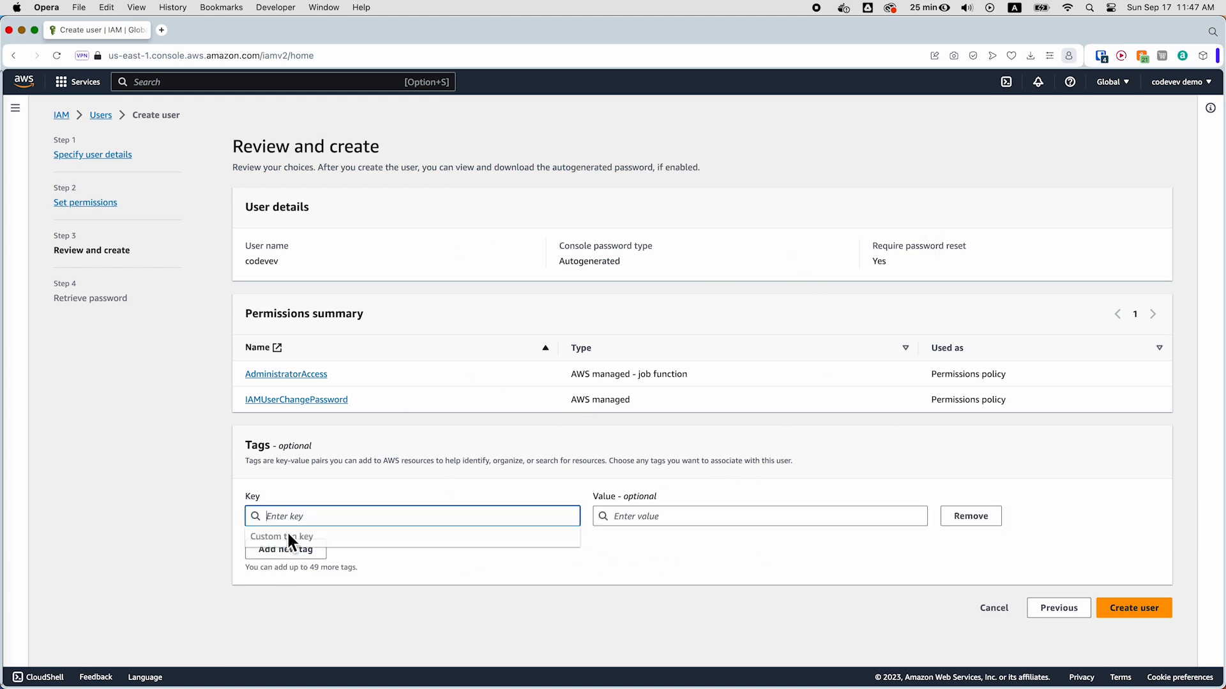
click(759, 556)
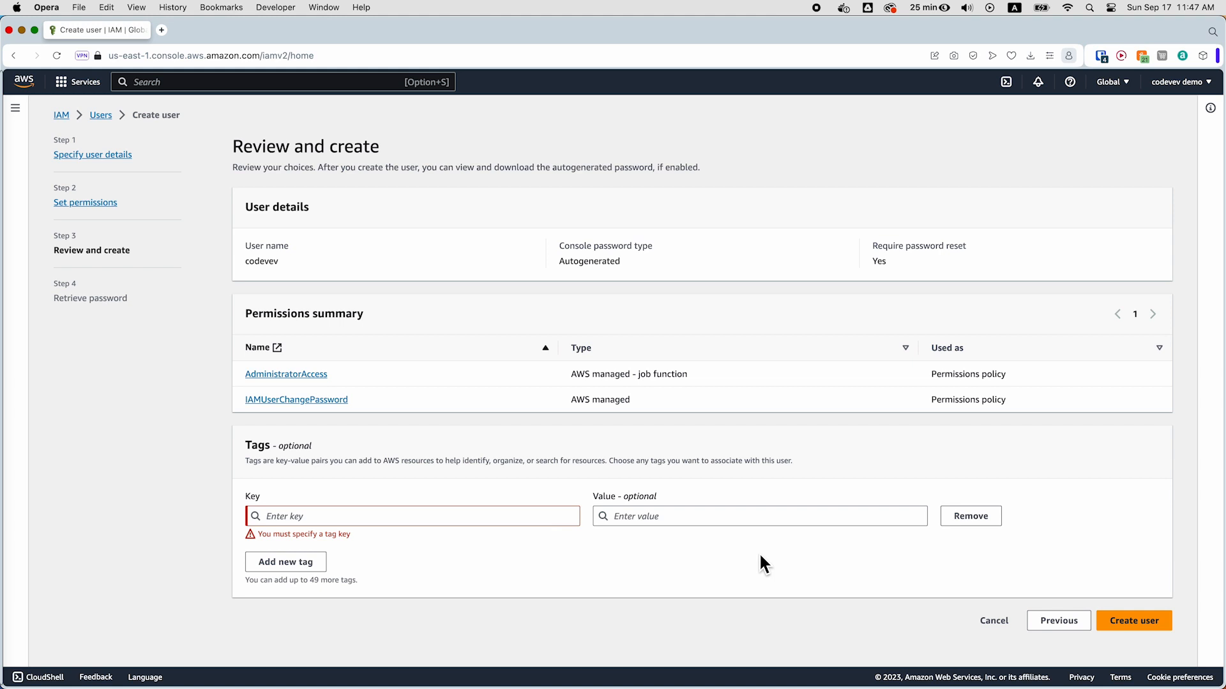
click(976, 520)
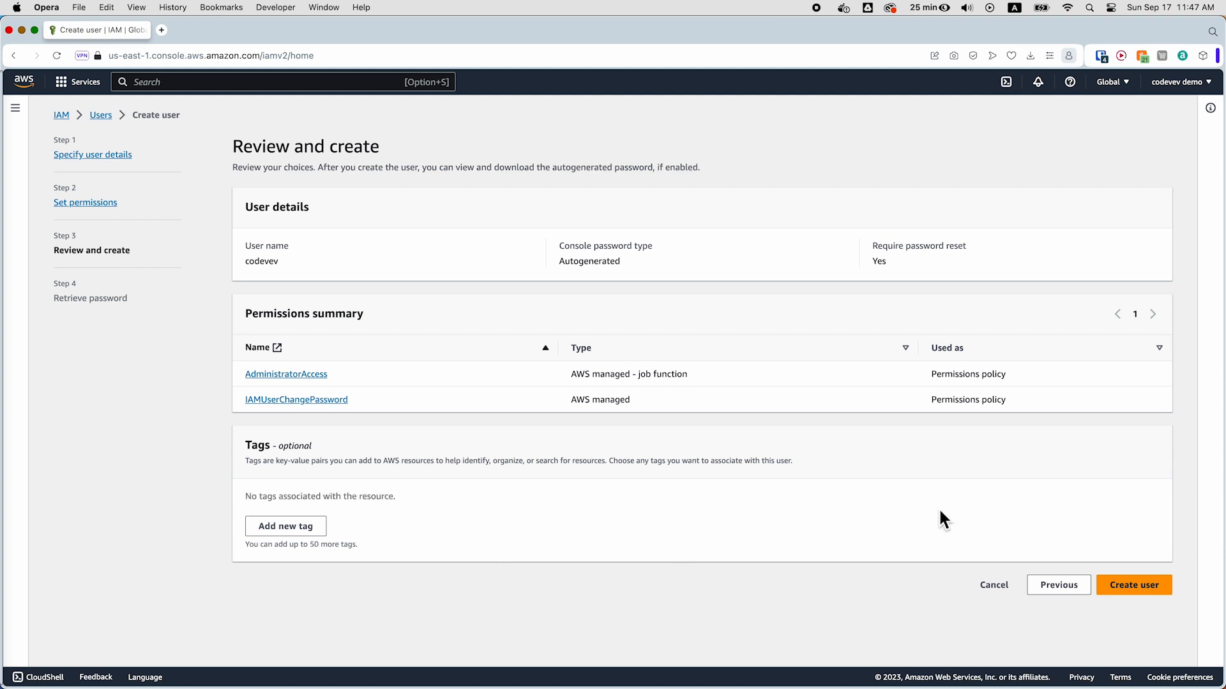
click(1156, 585)
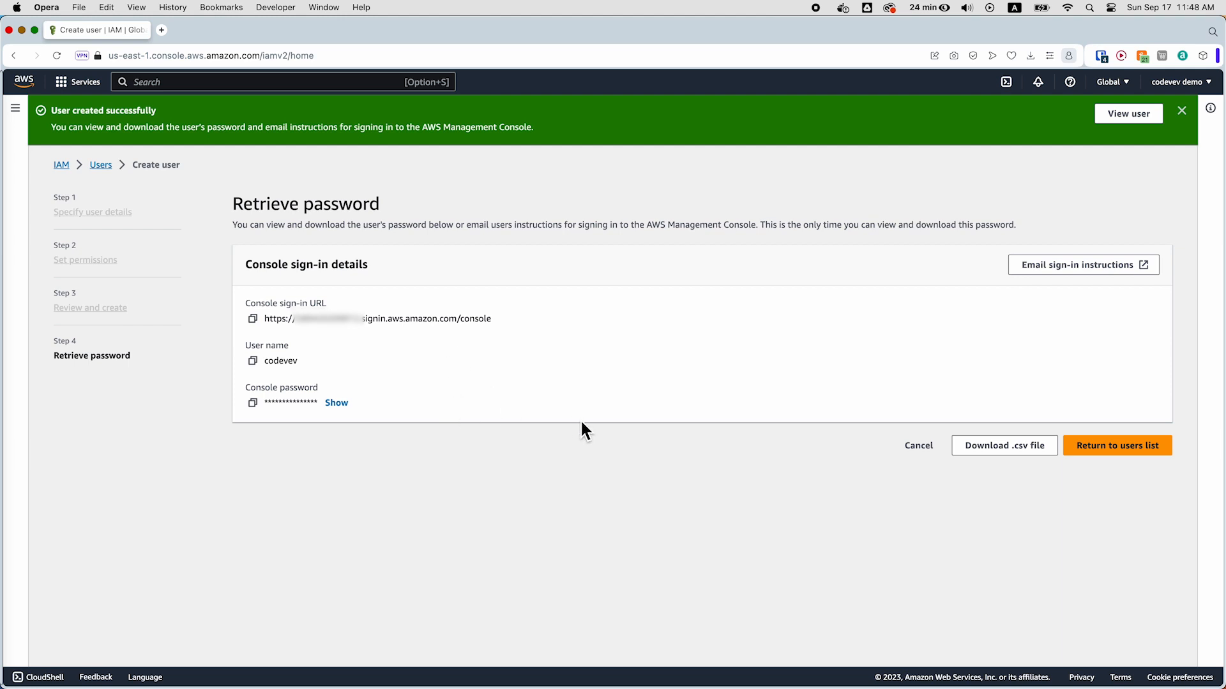
- Copy the console sign-in URL and load it in a new browser tab
drag(493, 320, 266, 322)
click(412, 283)
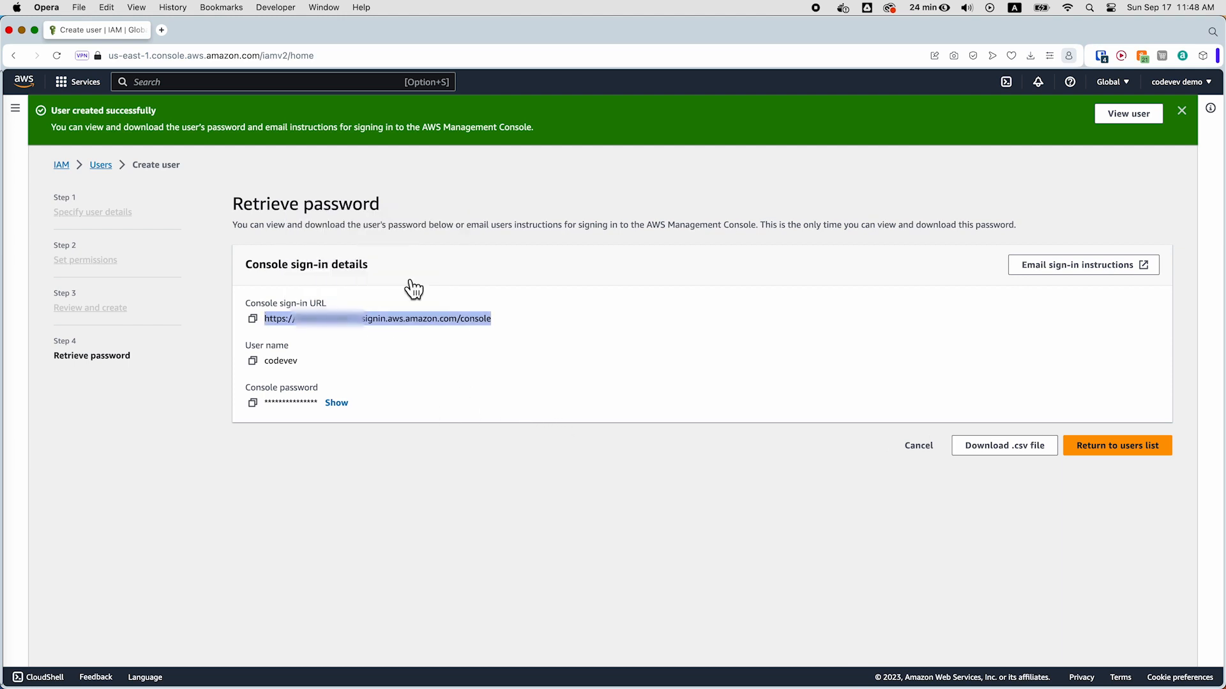
click(165, 32)
key(super+v)
key(Return)
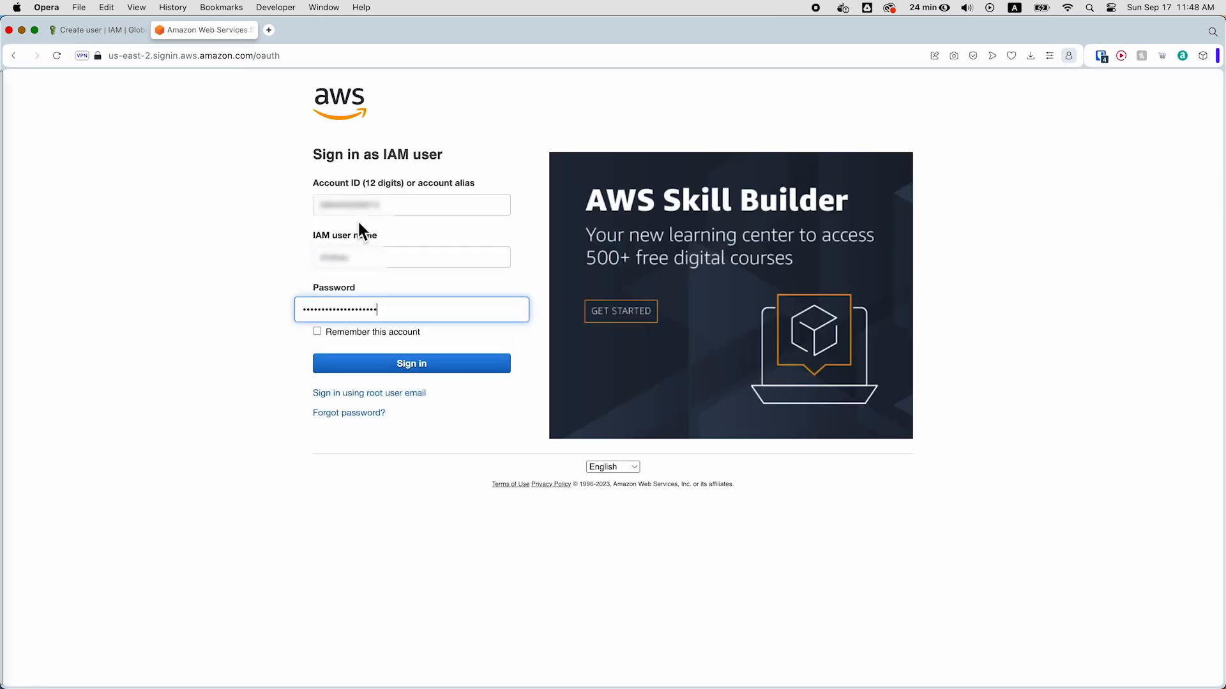
click(101, 30)
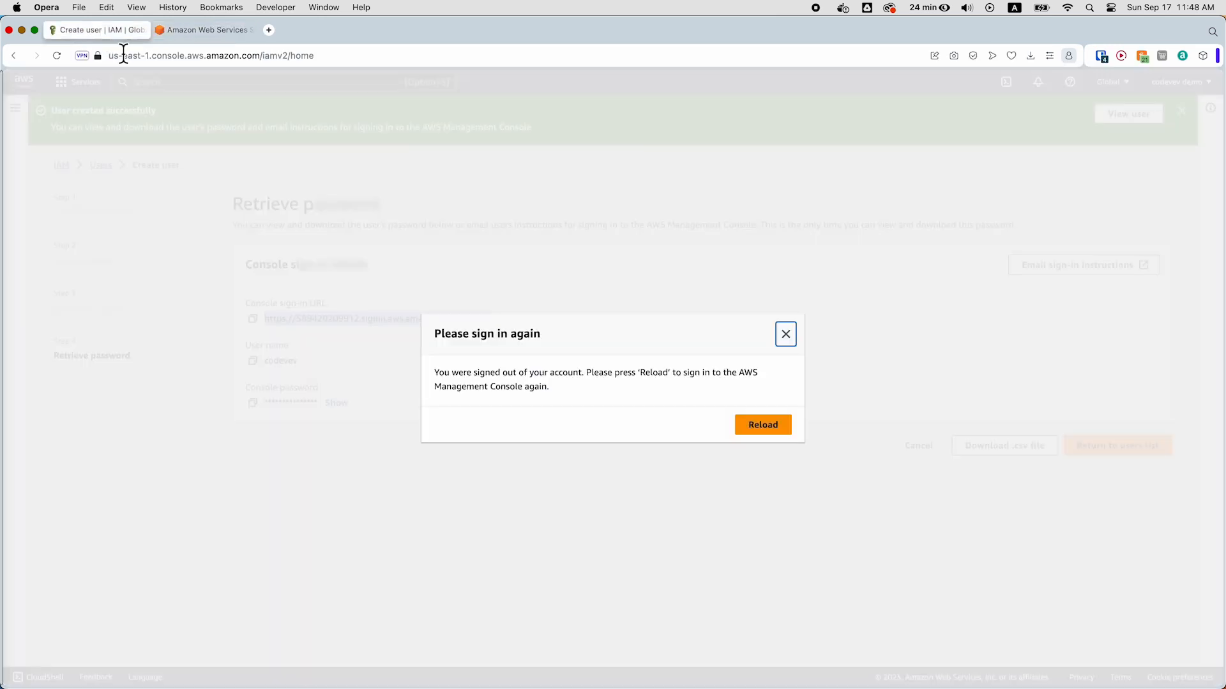
click(205, 32)
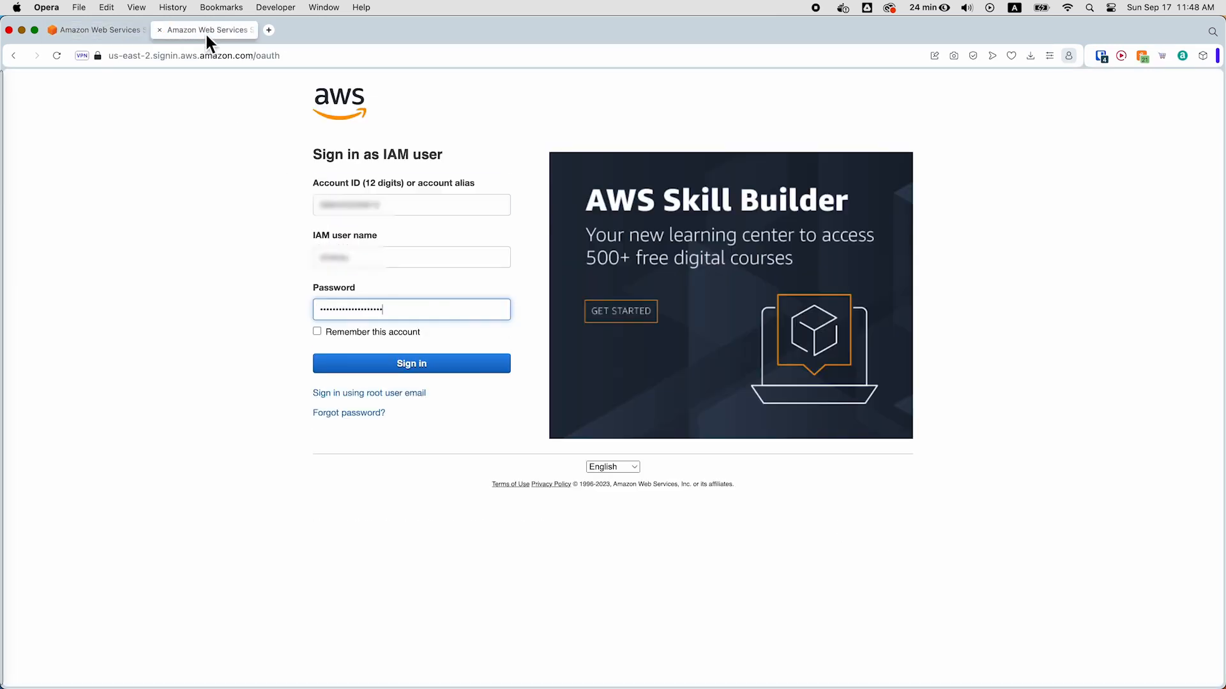
click(95, 30)
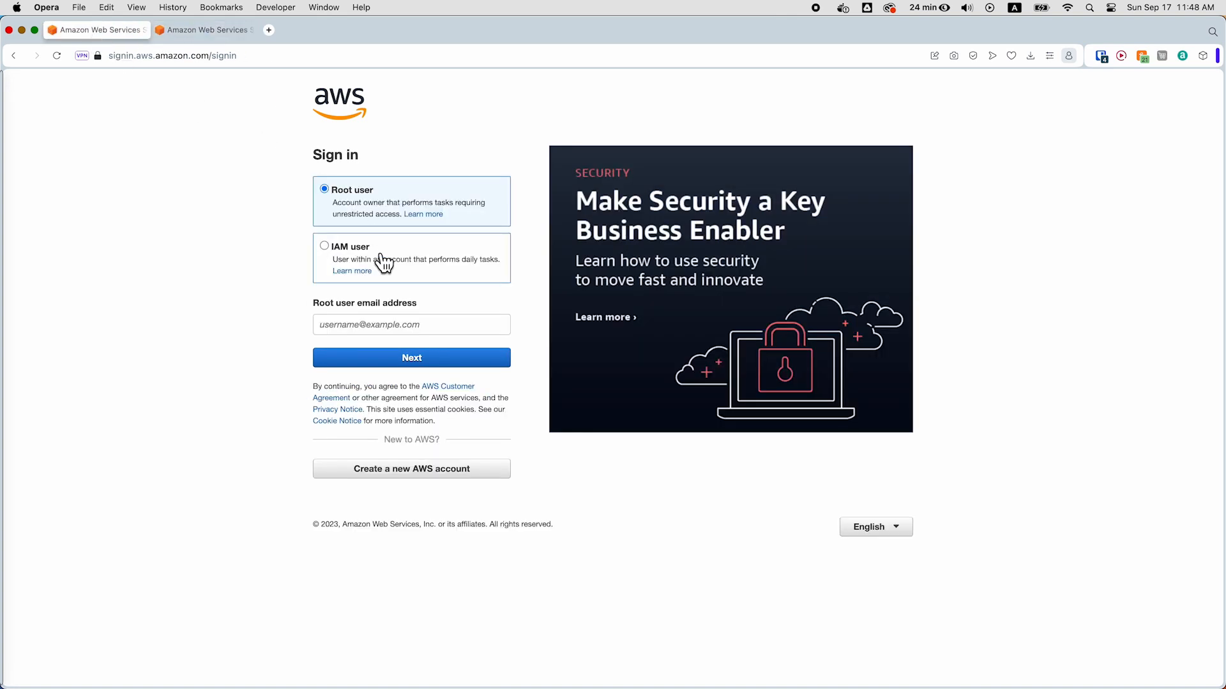
- Sign in as the root user using the saved root email and password
click(433, 322)
click(390, 376)
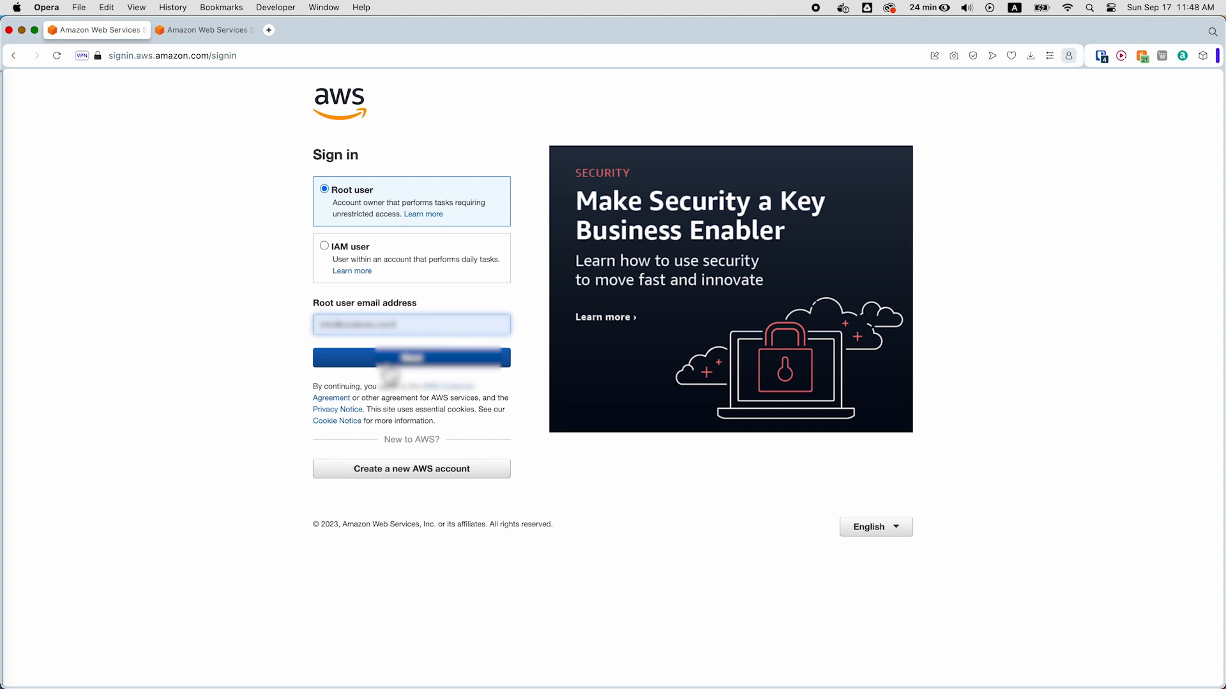
click(387, 365)
click(1102, 55)
click(995, 159)
click(501, 256)
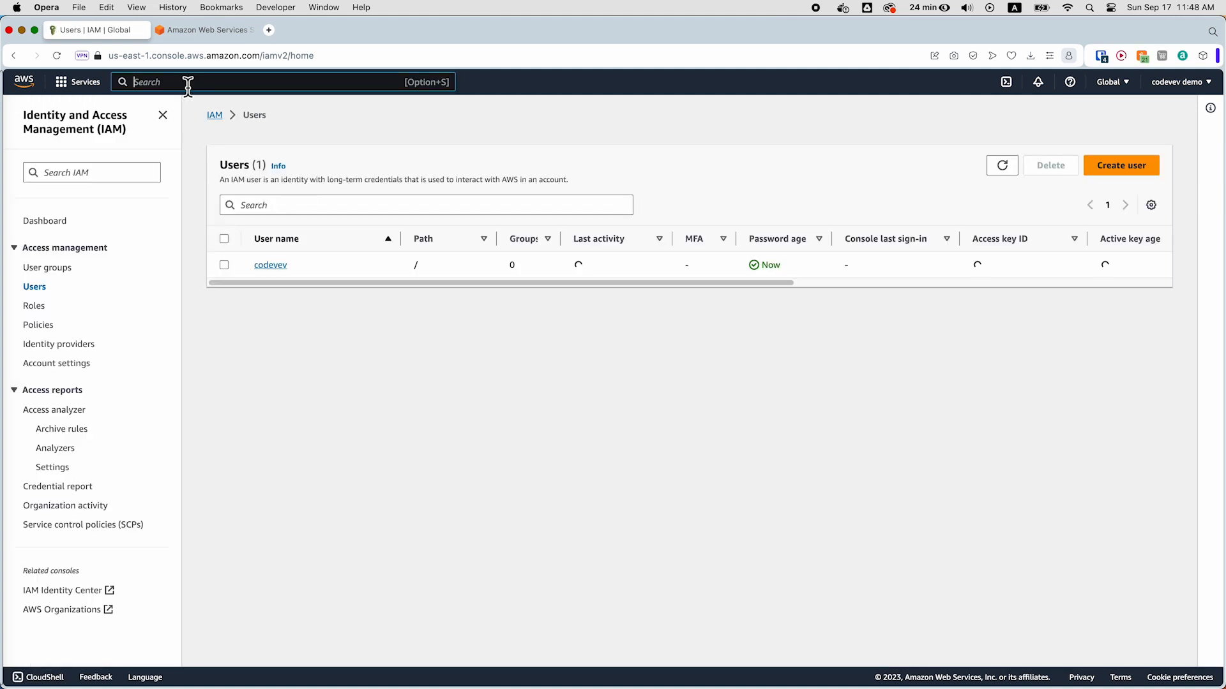
- Find IAM through the console search and bring up its Users list
click(186, 82)
text(iam)
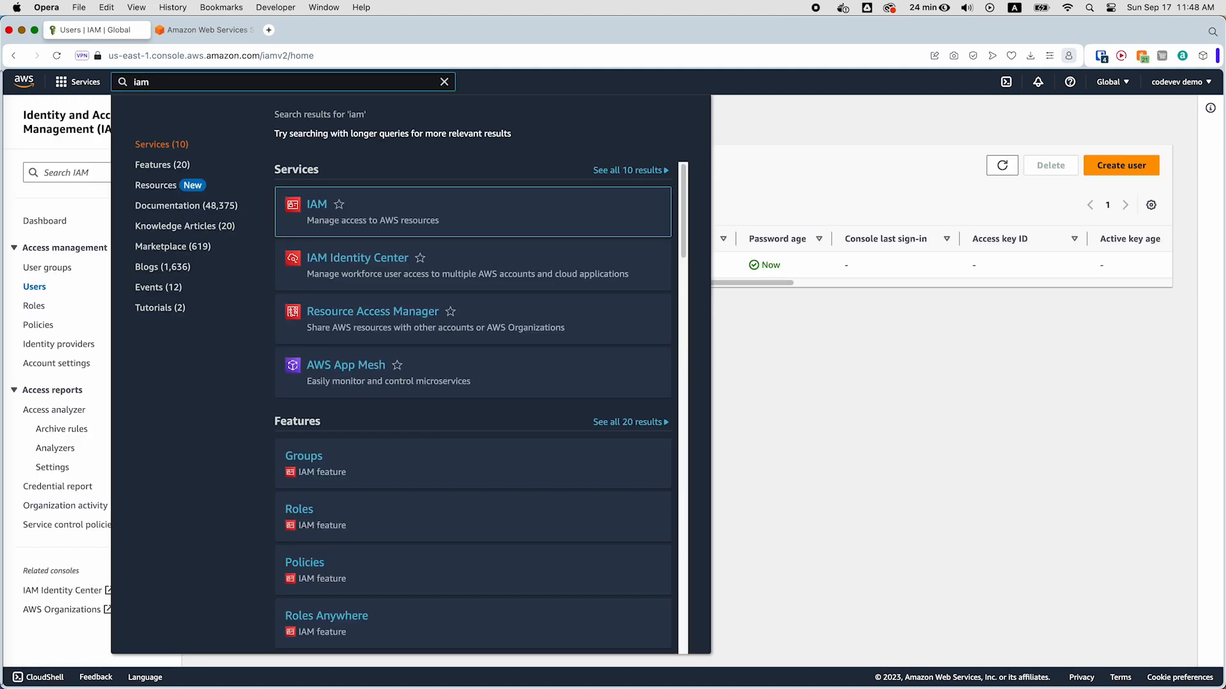
click(325, 211)
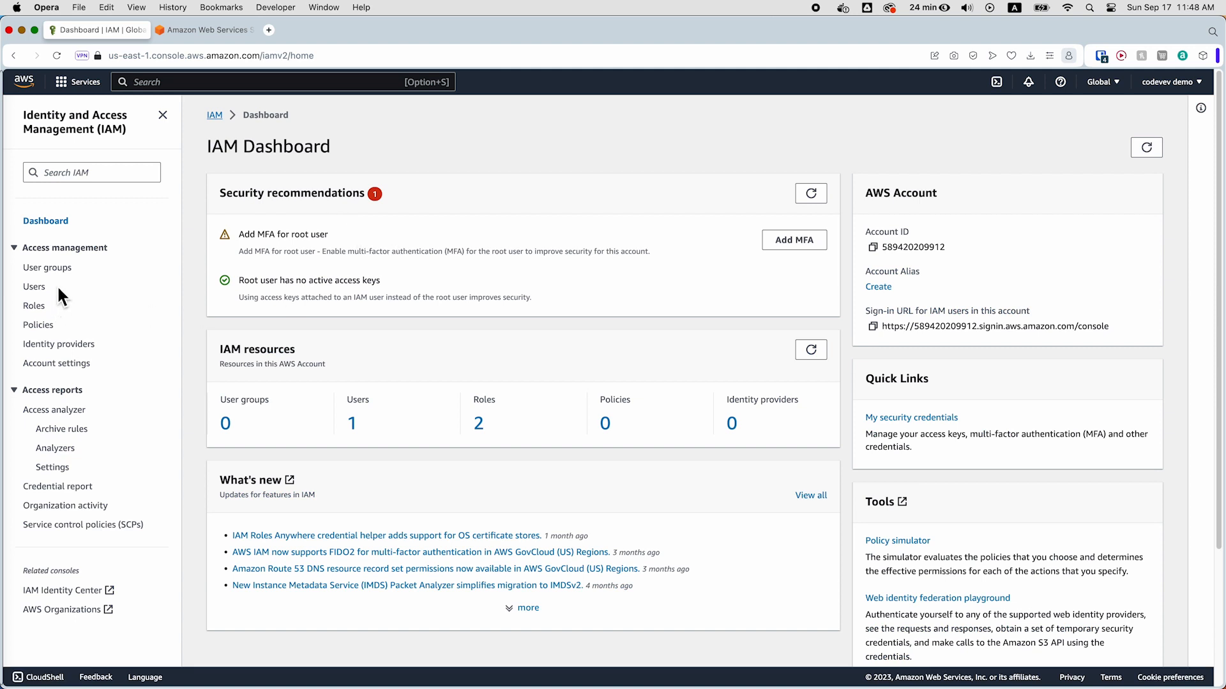
click(58, 288)
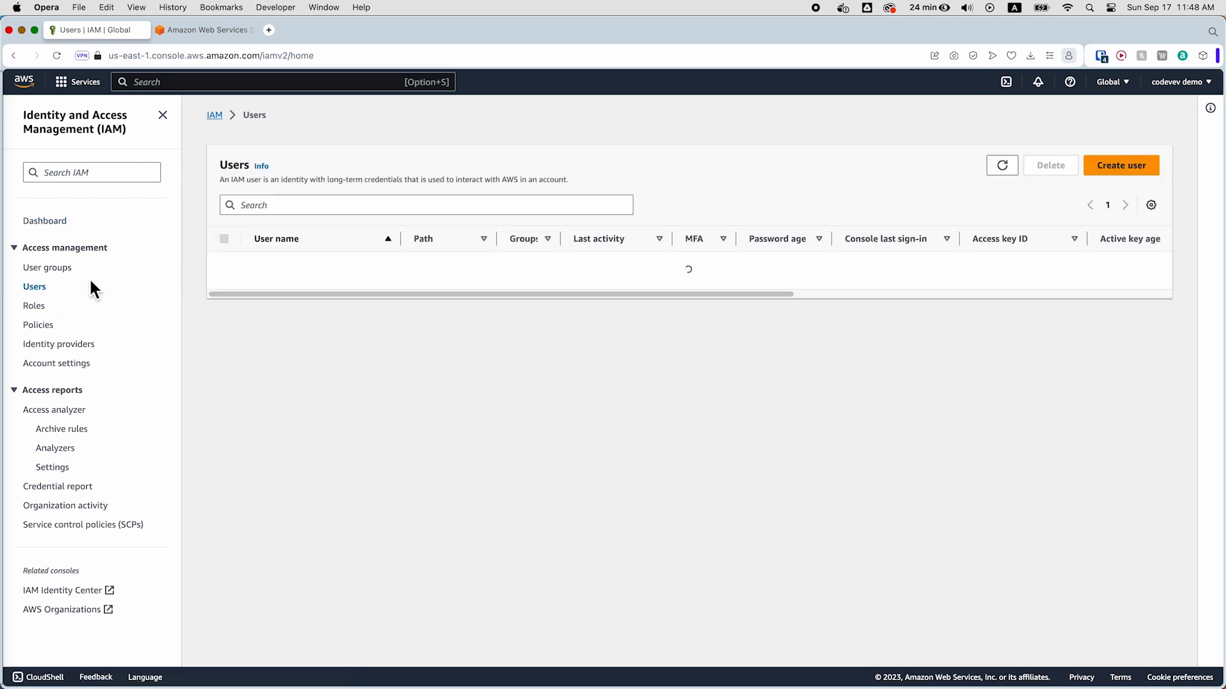
- Give codevev an autogenerated console password that must be changed at next sign-in
click(270, 266)
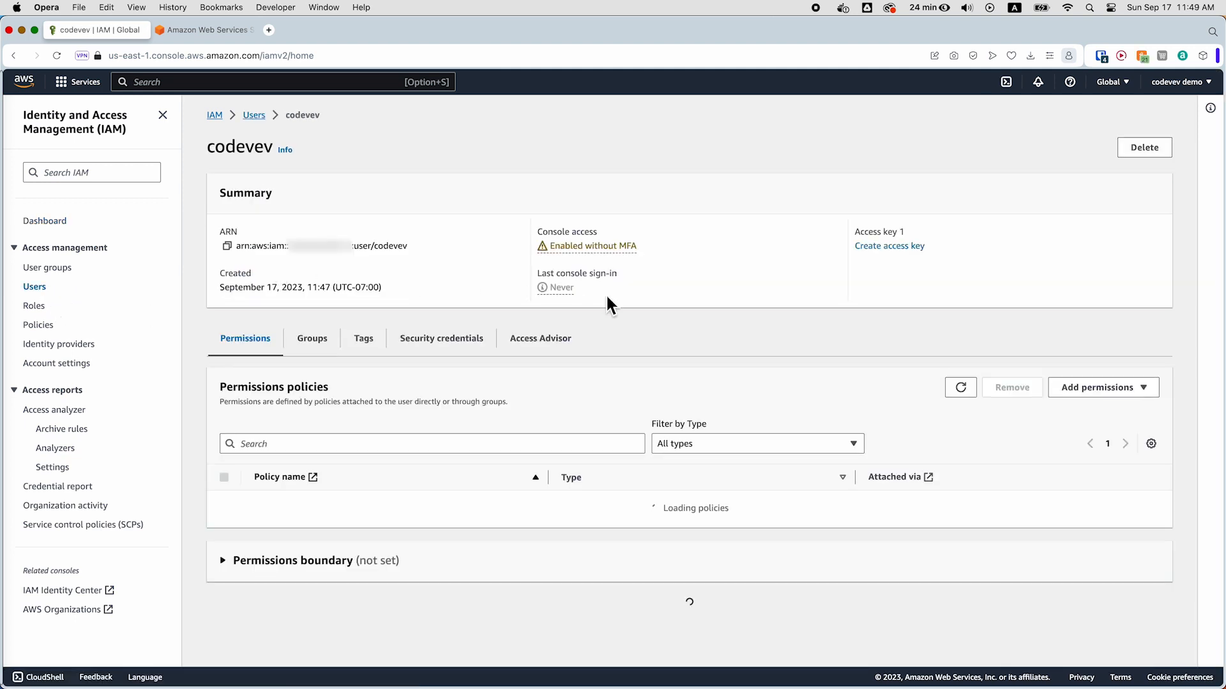
click(447, 338)
scroll(671, 312, down, 2)
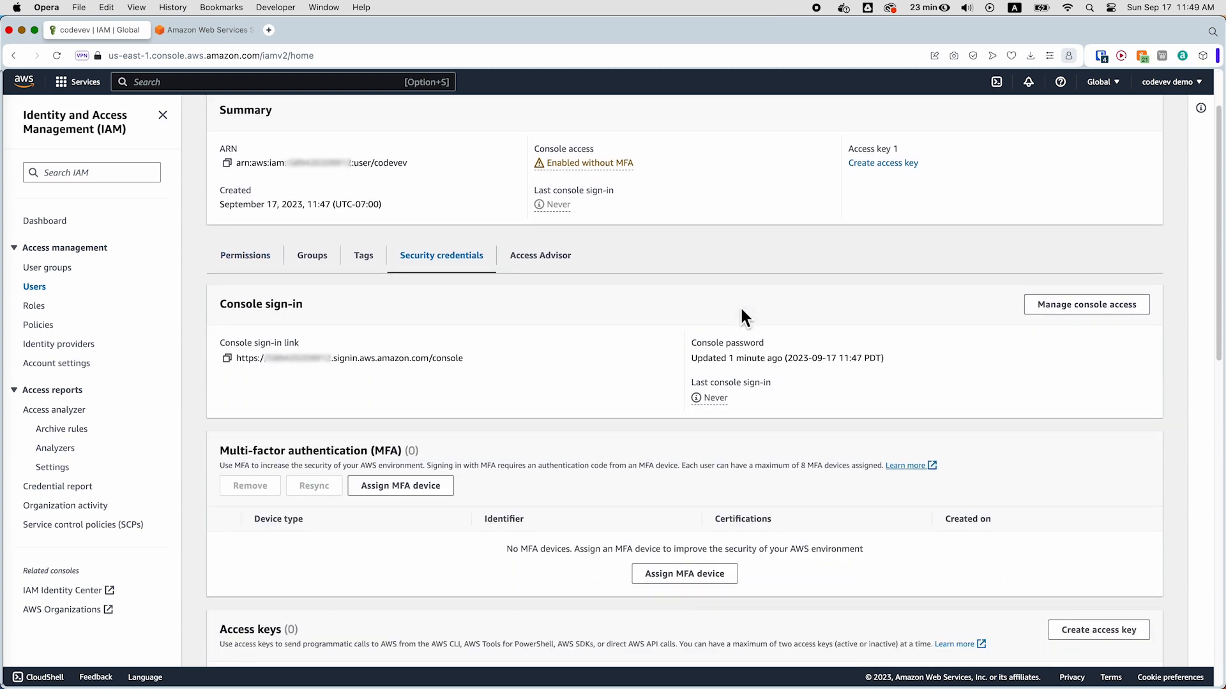
click(1044, 312)
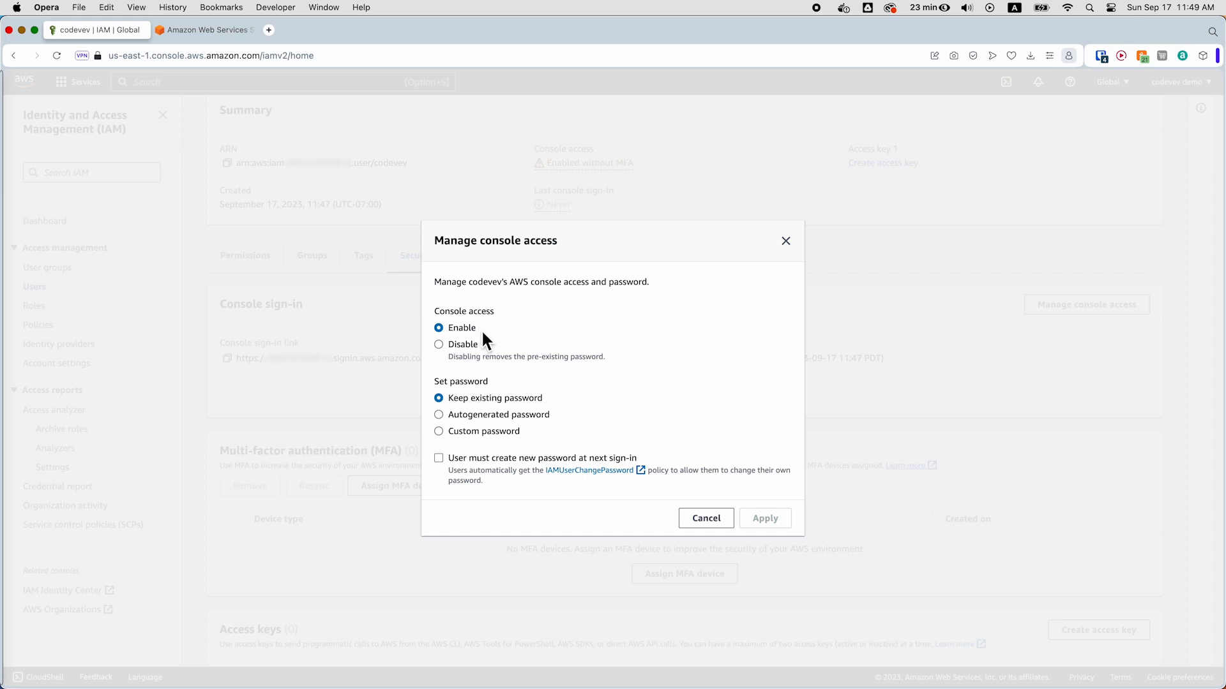
click(546, 413)
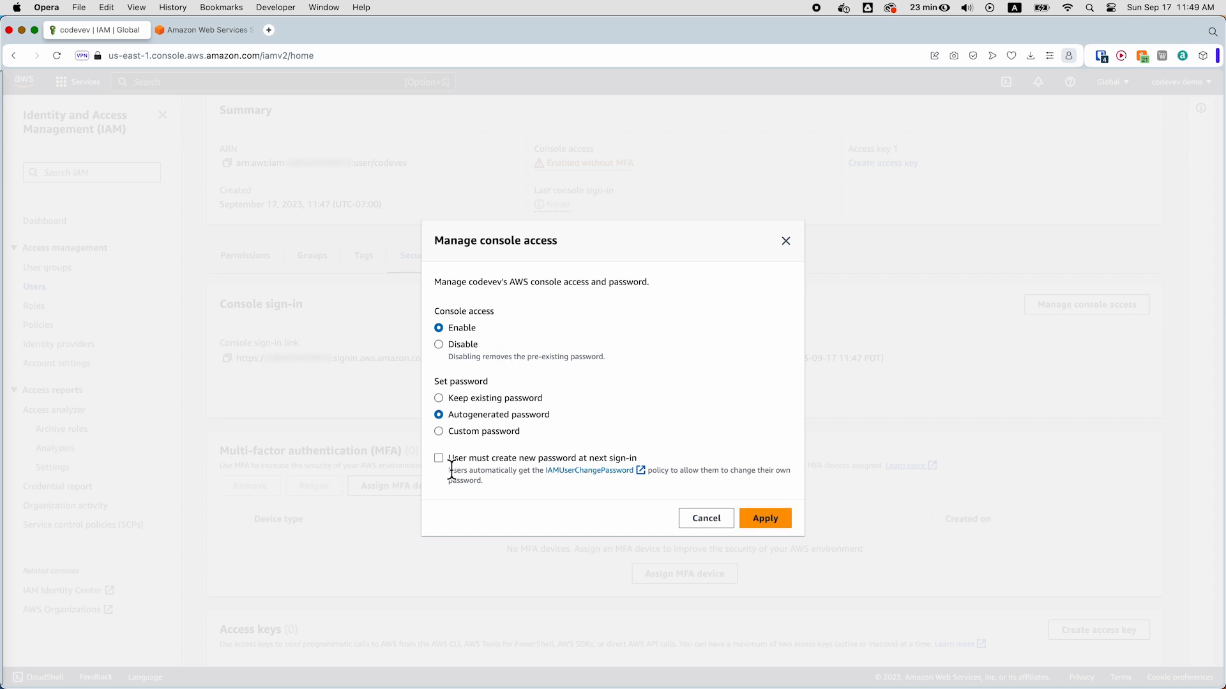
click(438, 458)
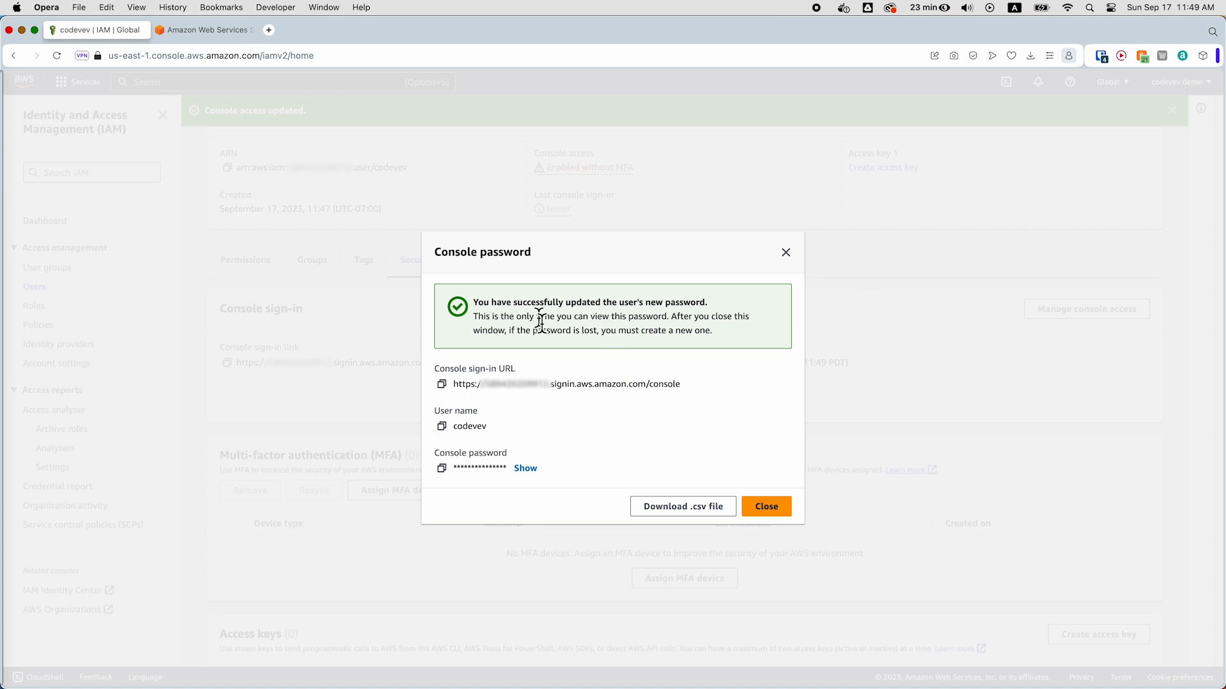
- Open a new private browsing window from the browser's File menu
click(56, 5)
mouse_move(14, 7)
mouse_move(89, 9)
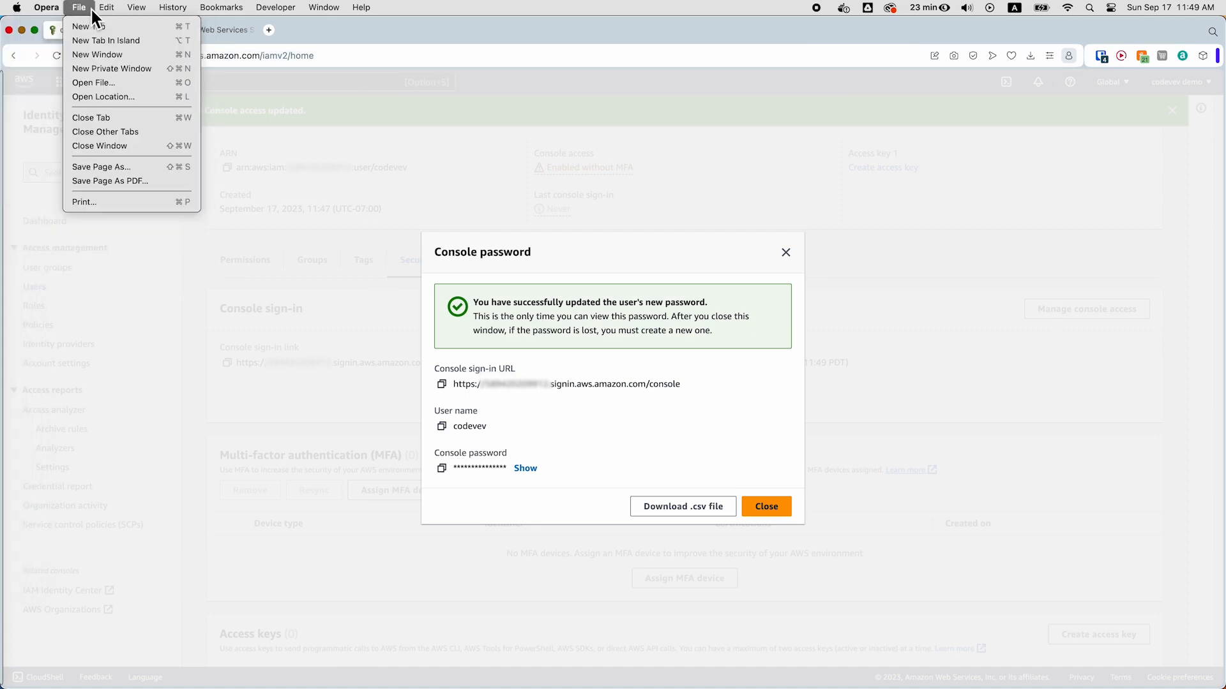
click(135, 69)
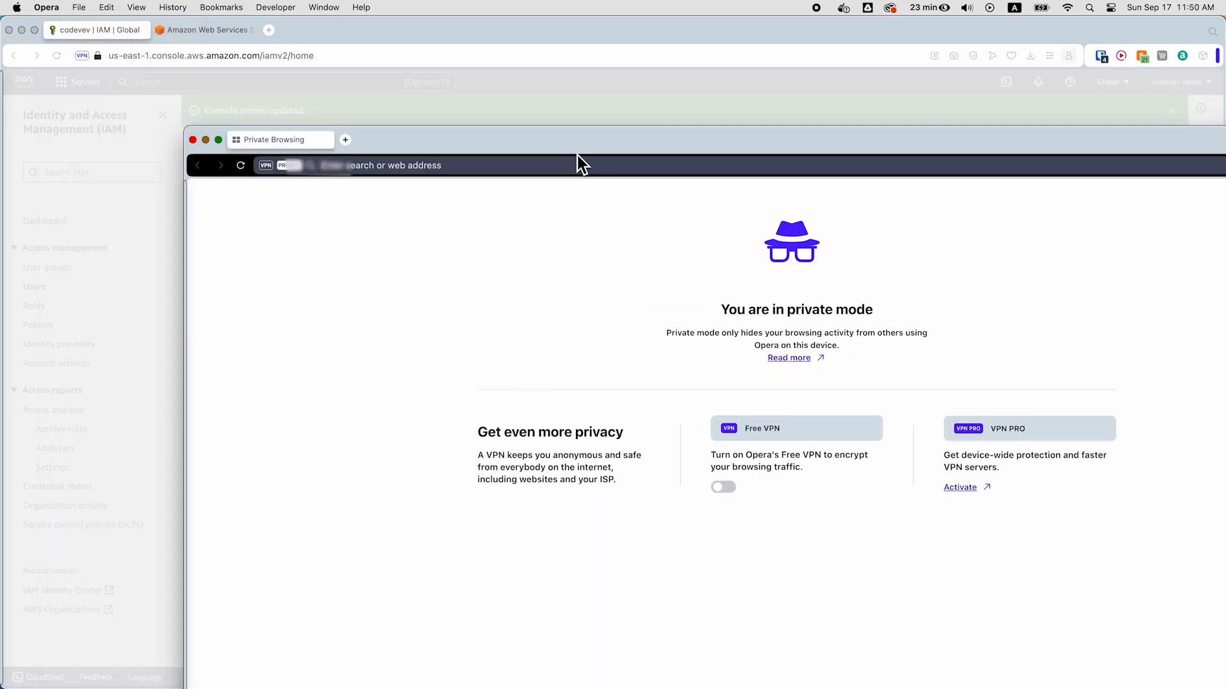
- Load the console sign-in link in the private window and enter user name codevev
drag(577, 155, 665, 219)
key(super+v)
key(Return)
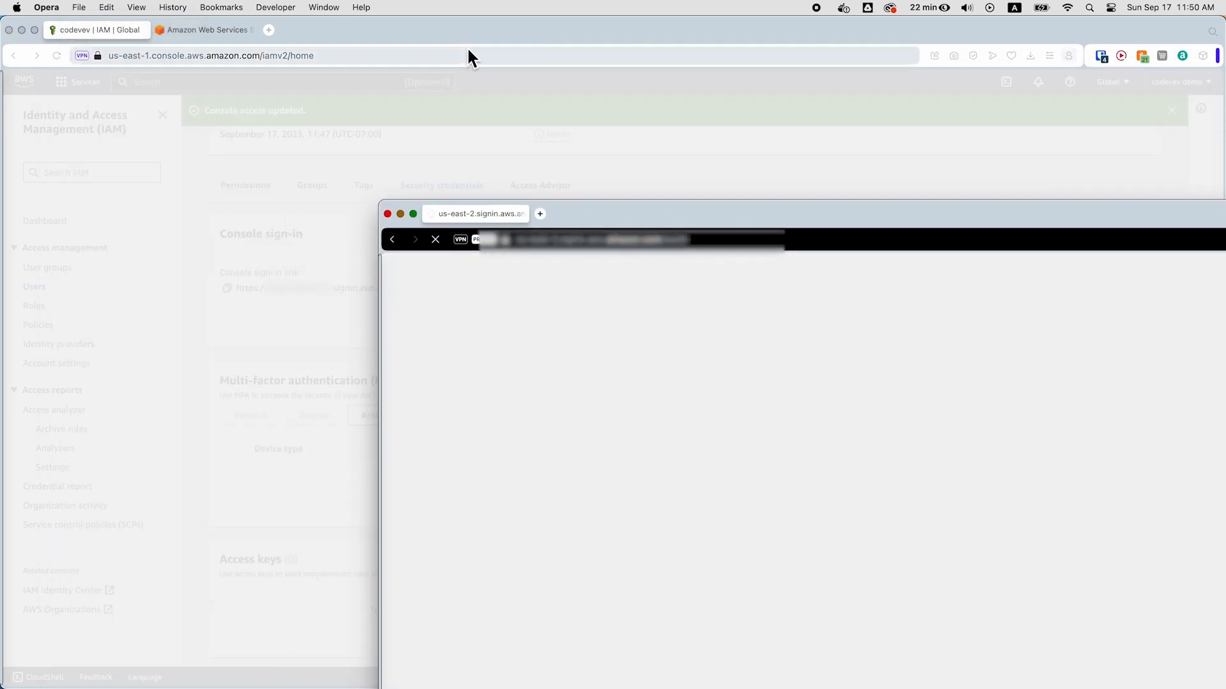
click(760, 441)
text(code)
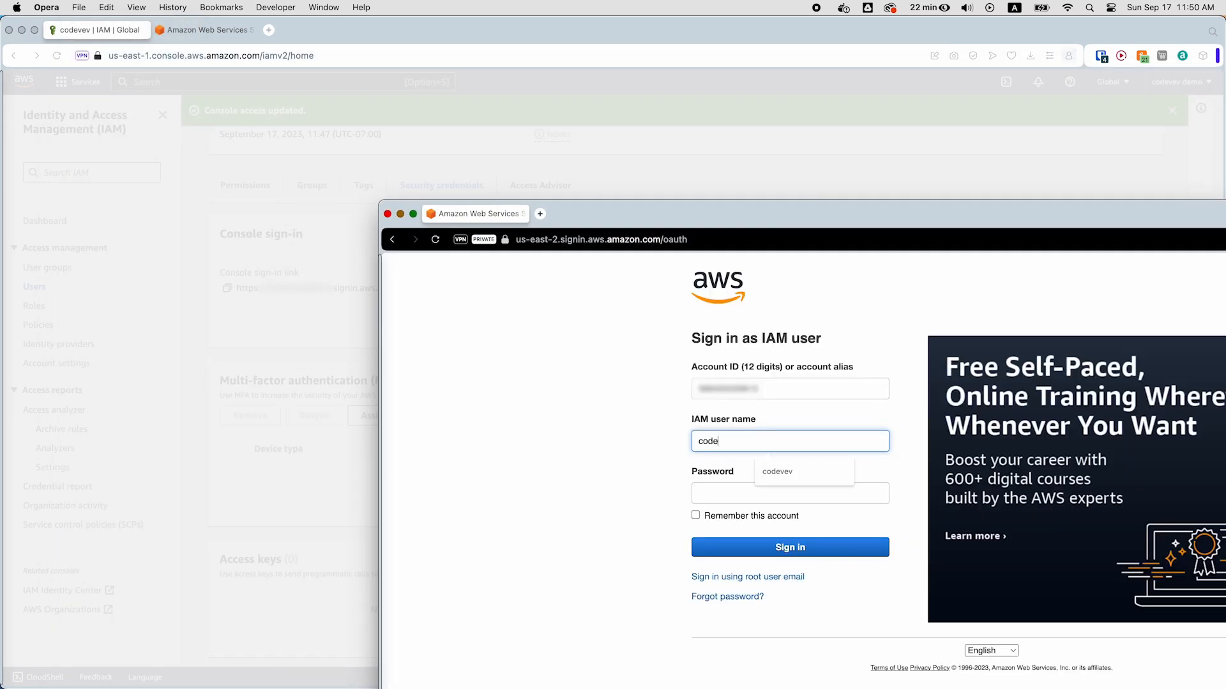
click(806, 482)
- Copy codevev's generated password from the main window and sign in with it
click(554, 34)
click(526, 472)
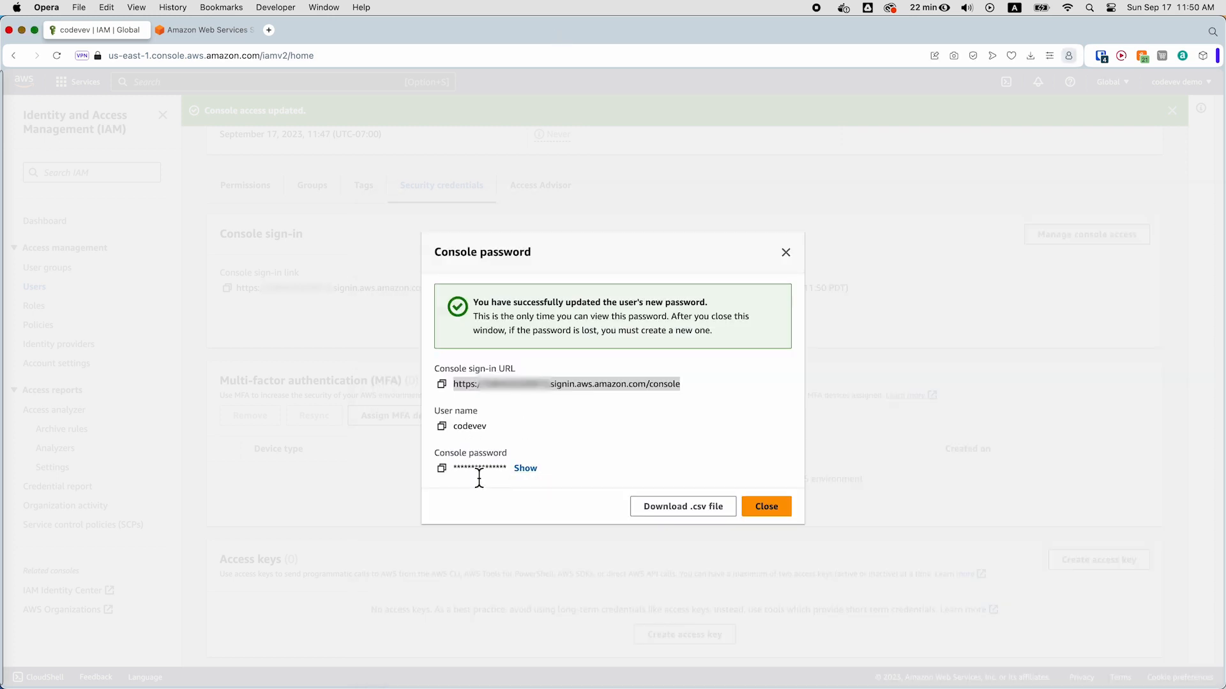
double_click(477, 478)
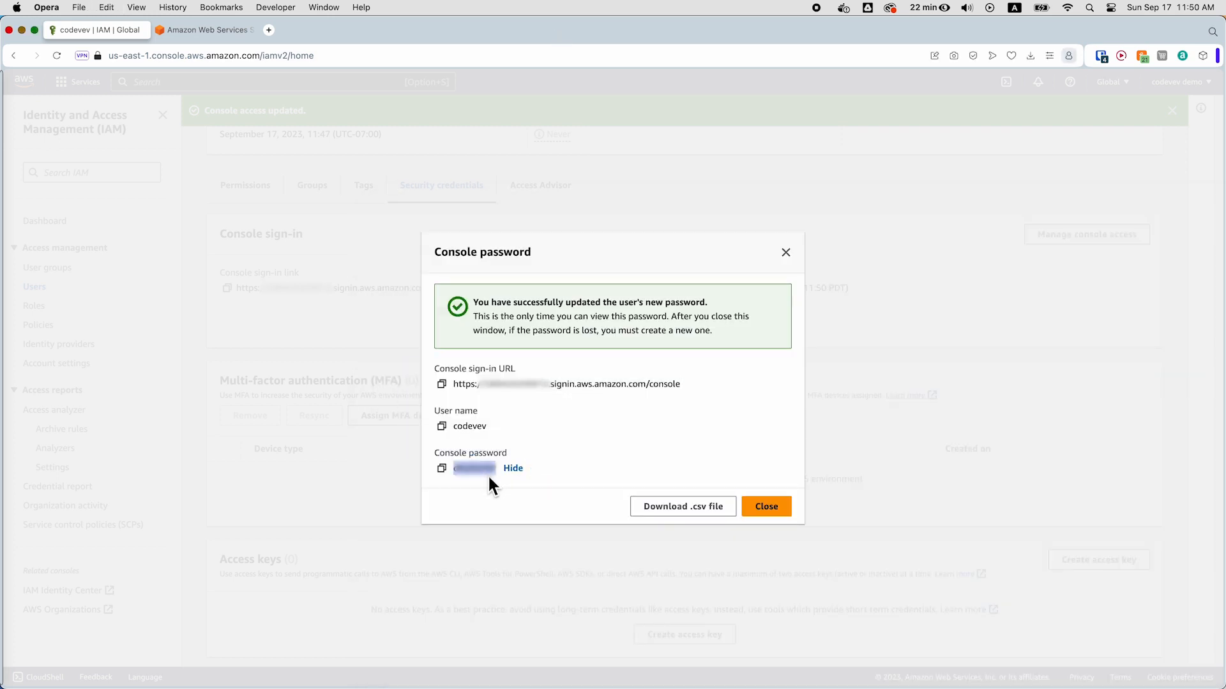
mouse_move(6, 358)
key(super+grave)
key(super+v)
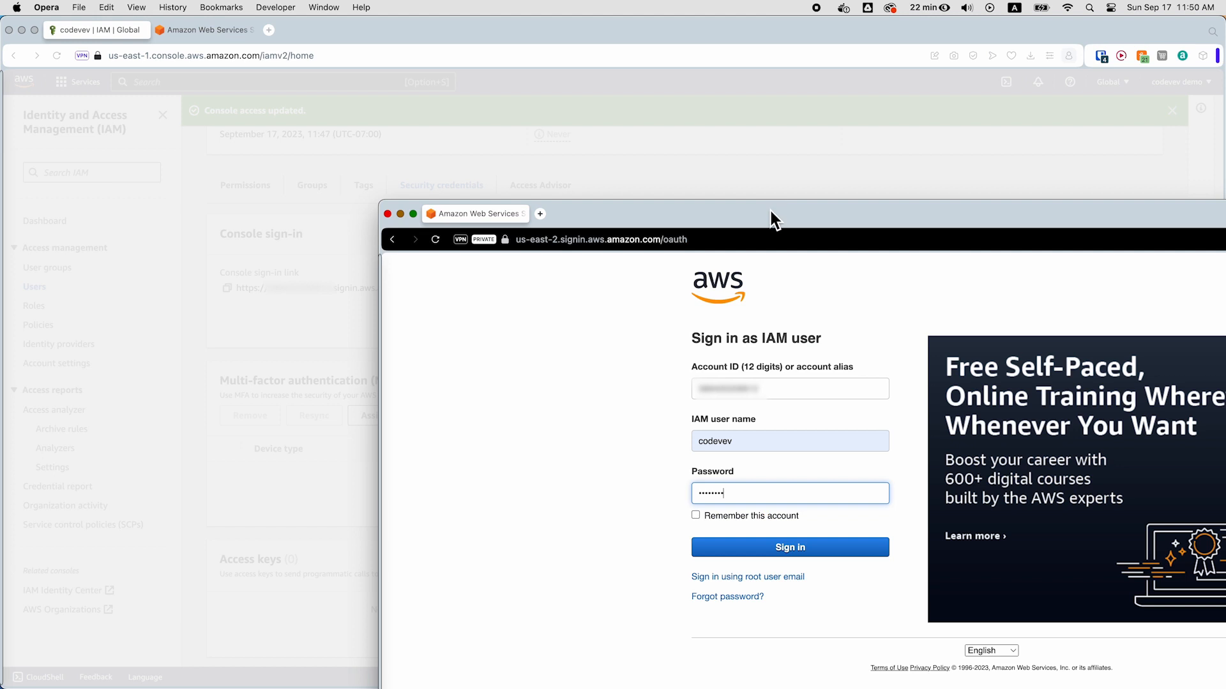
key(Return)
- Replace the temporary password with a new one and confirm the change
double_click(772, 214)
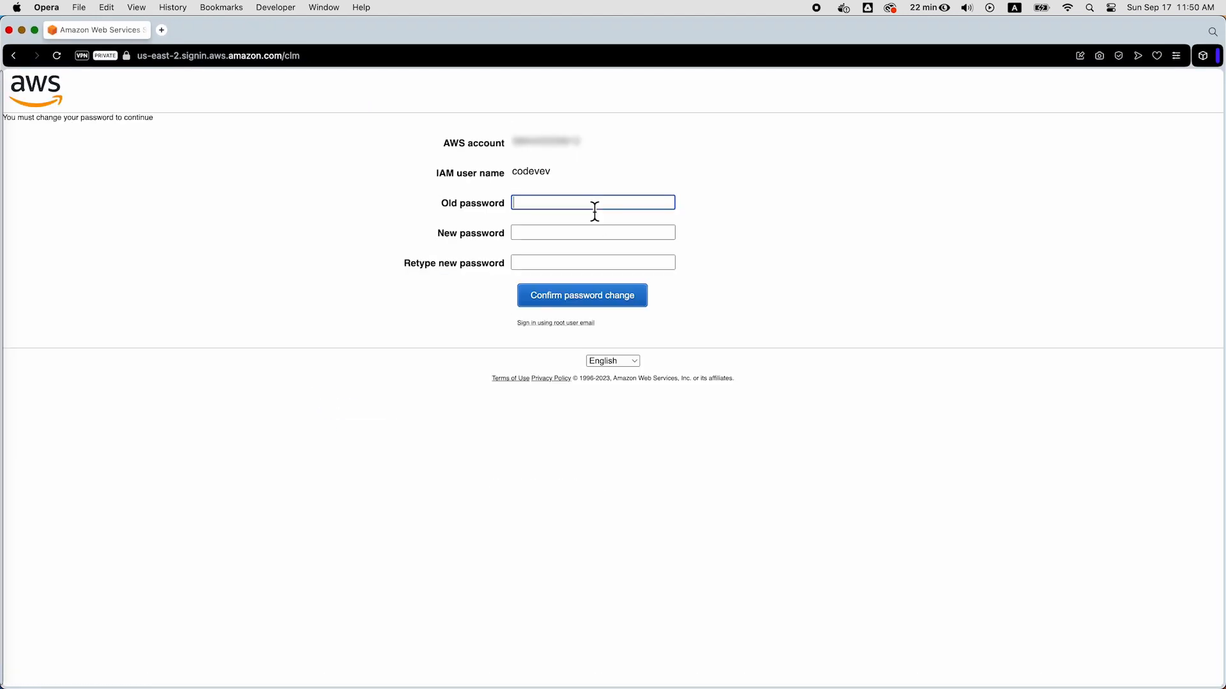
key(super+v)
click(593, 233)
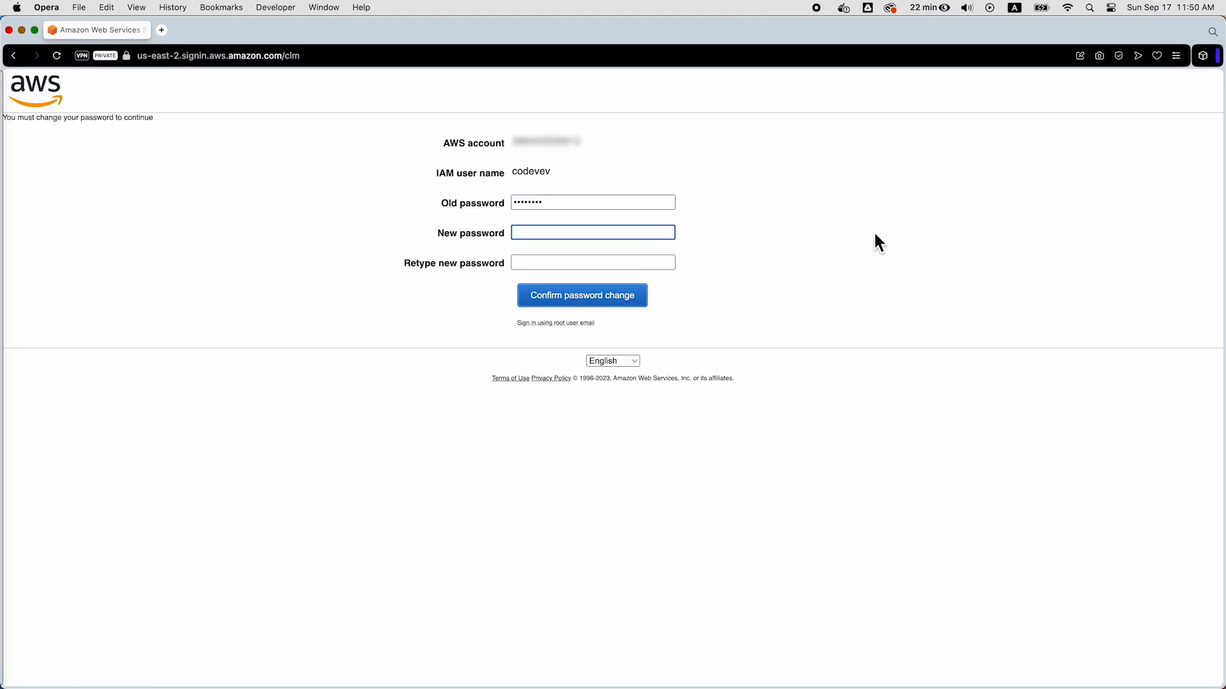
text(••••)
click(582, 295)
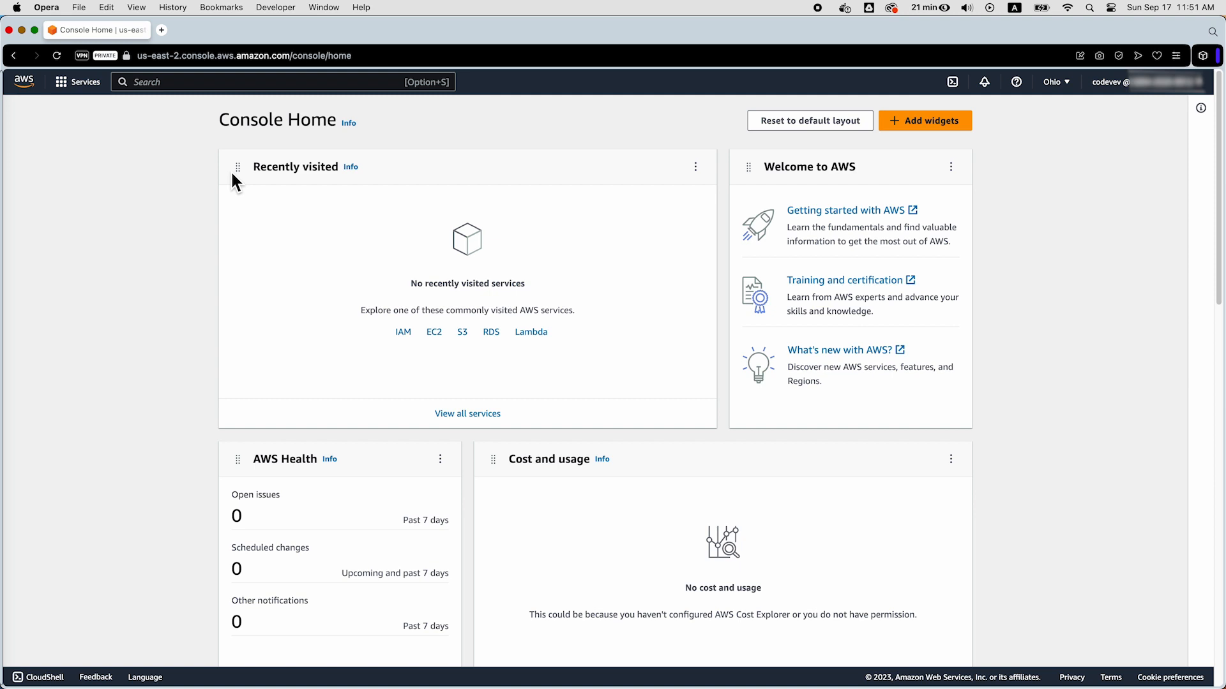
click(88, 85)
scroll(135, 300, down, 1)
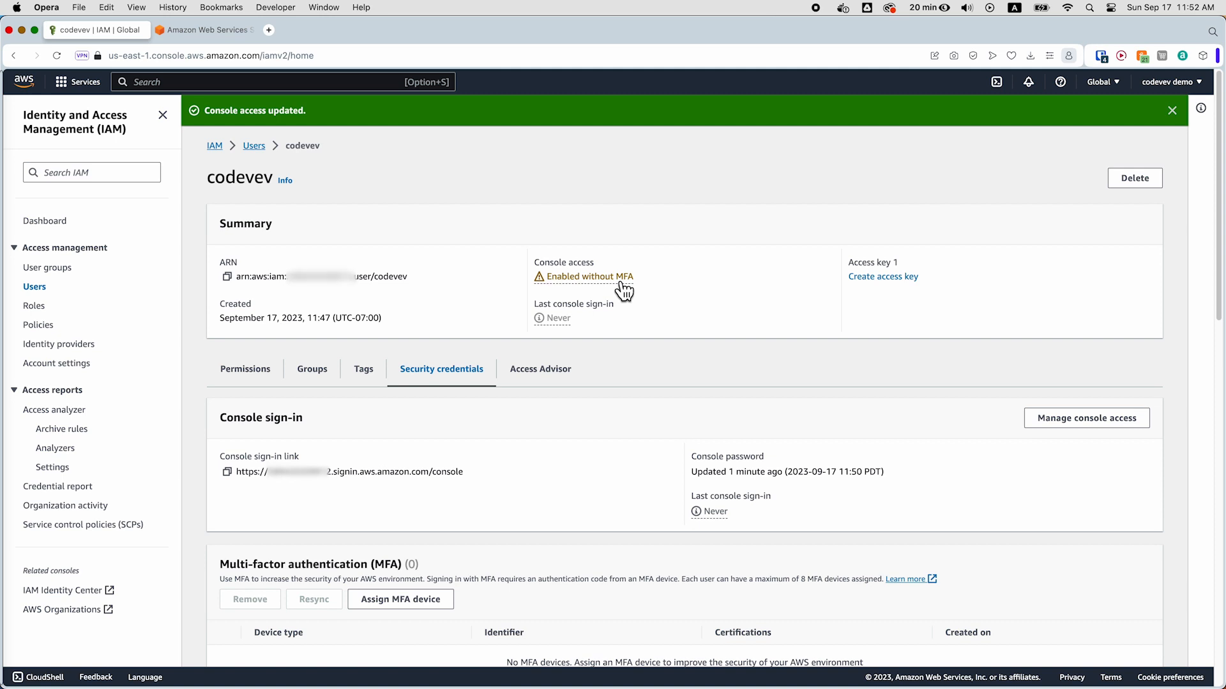
- Start Enable MFA for codevev with an authenticator app named 'myphone' and continue
click(620, 281)
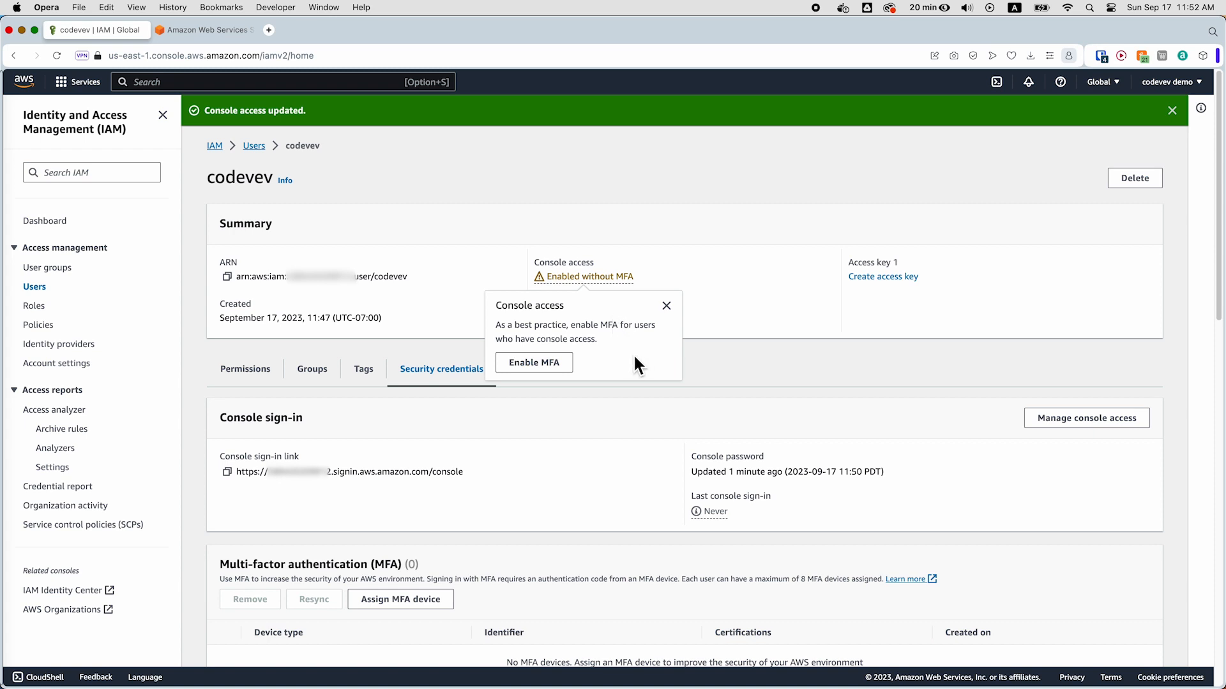
click(534, 362)
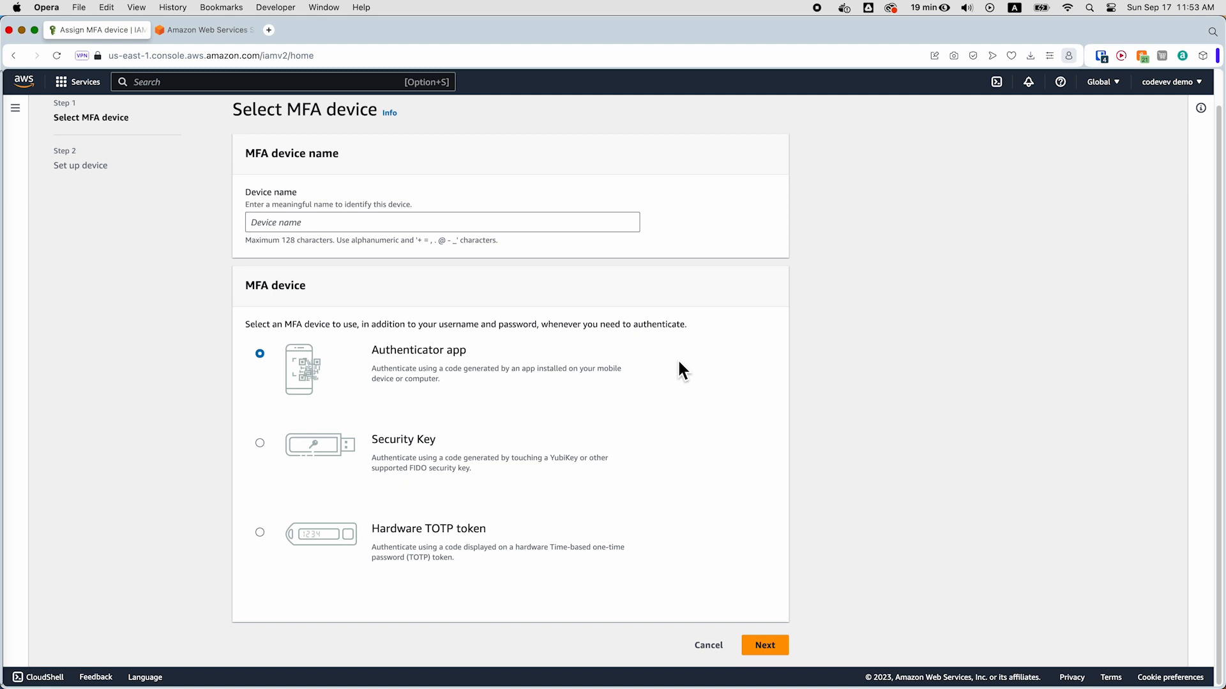
click(411, 223)
text(myphone)
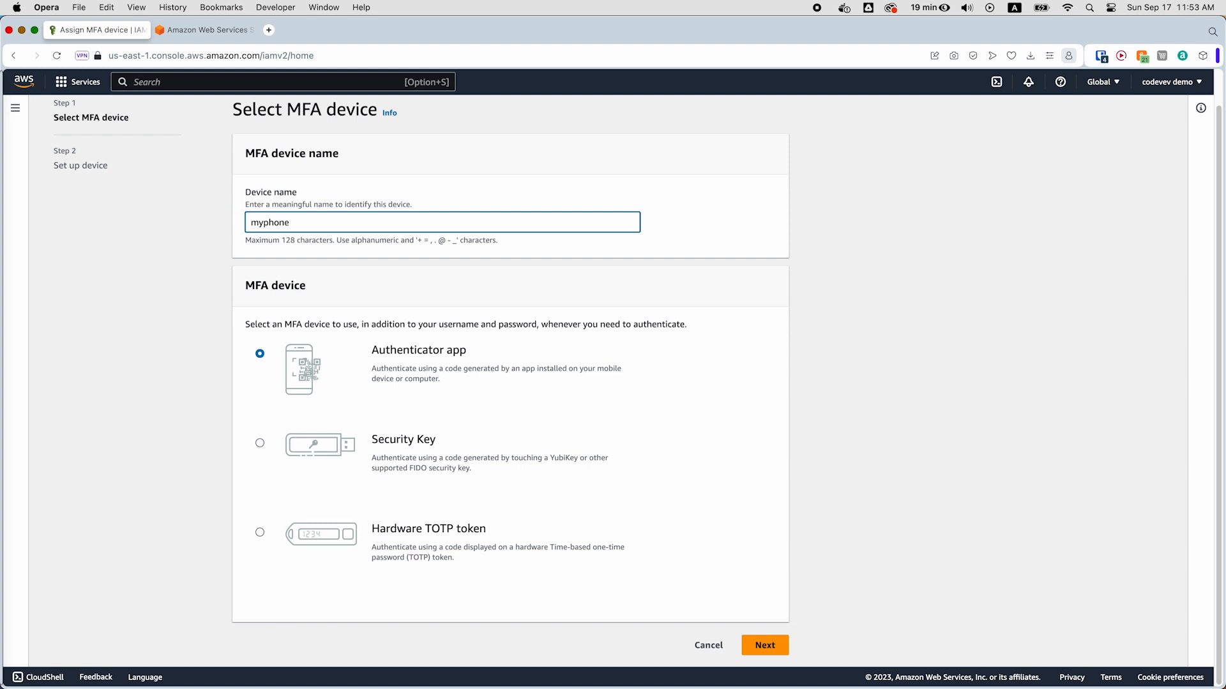
click(765, 646)
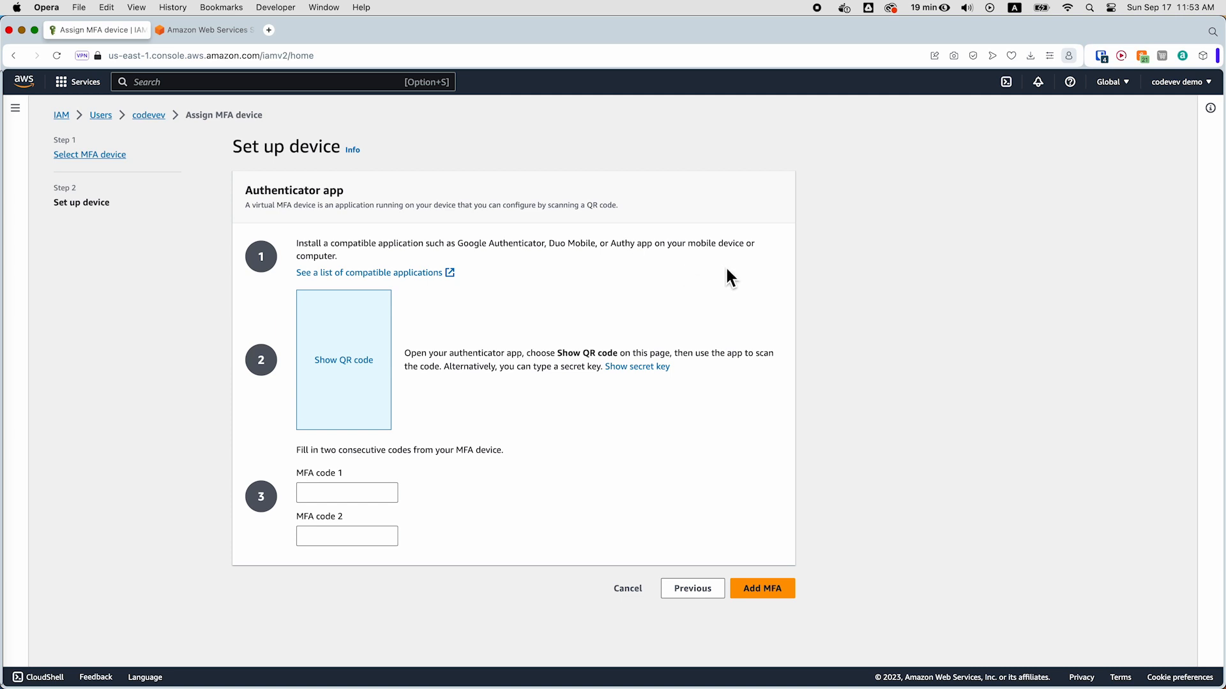
- Show the QR code, enter the two MFA codes from the app, and add the device
click(347, 371)
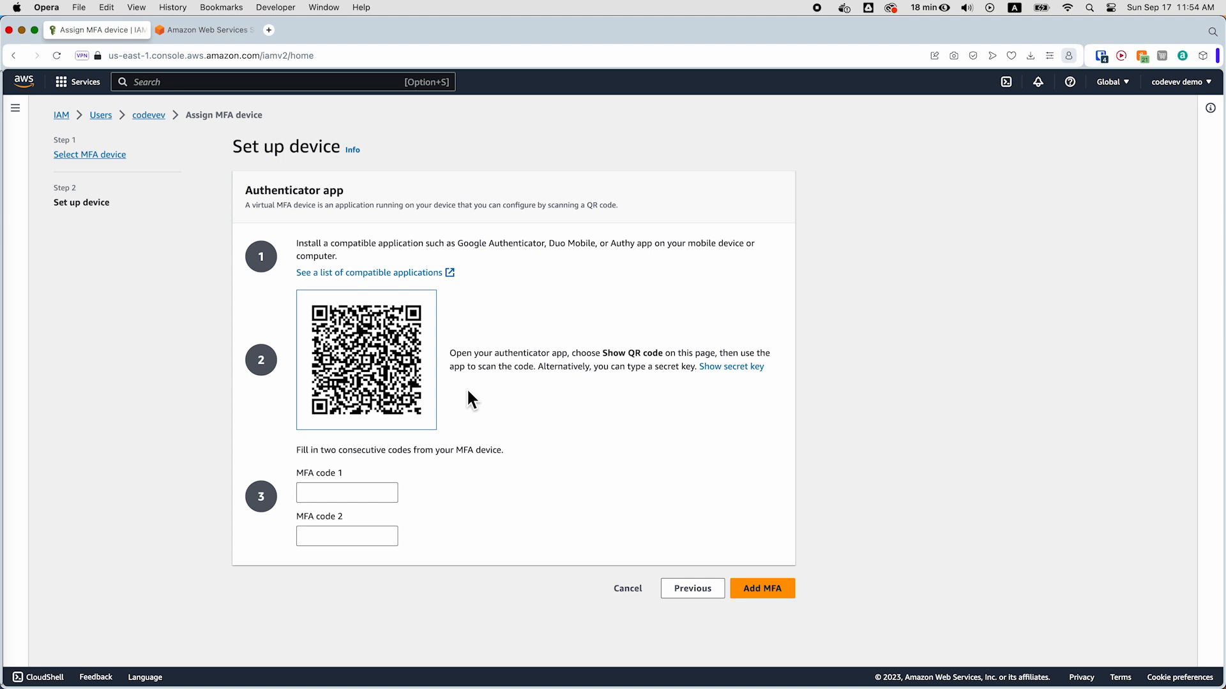
click(356, 500)
click(364, 535)
click(761, 589)
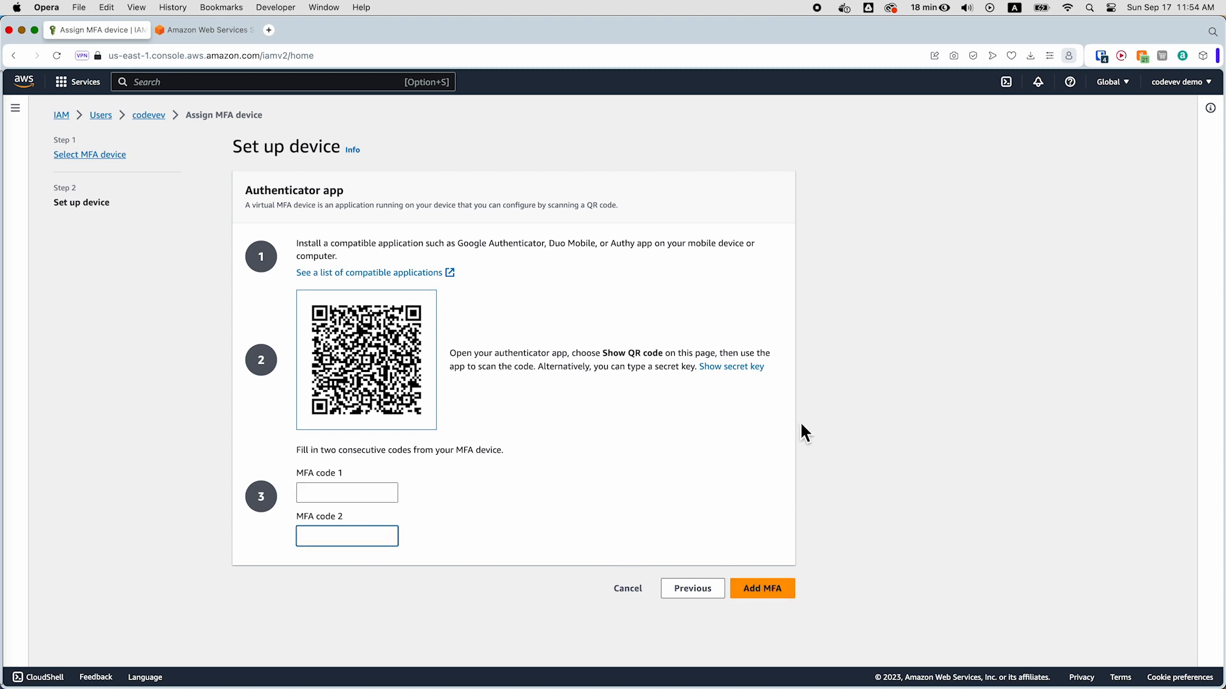